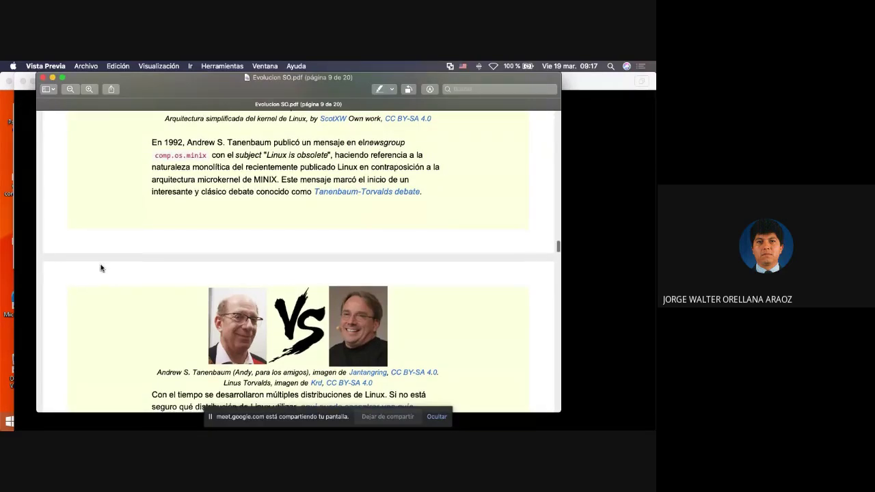
Switch to the Fedora (64 bits) virtual machine in VMware Fusion and shift its window slightly
key("ctrl+Up")
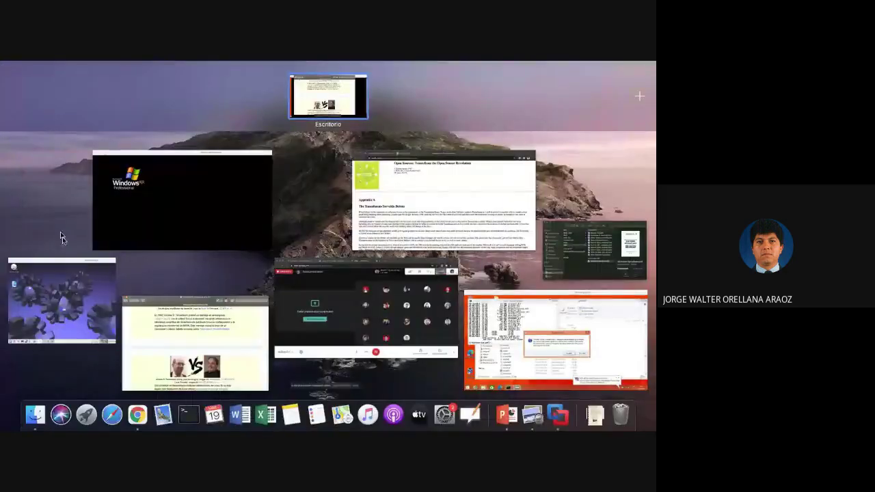
left_click(75, 272)
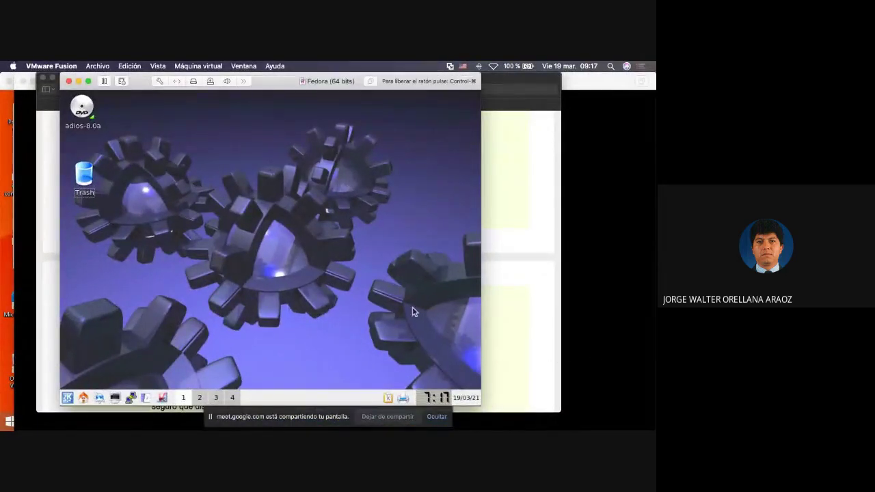
left_click(265, 82)
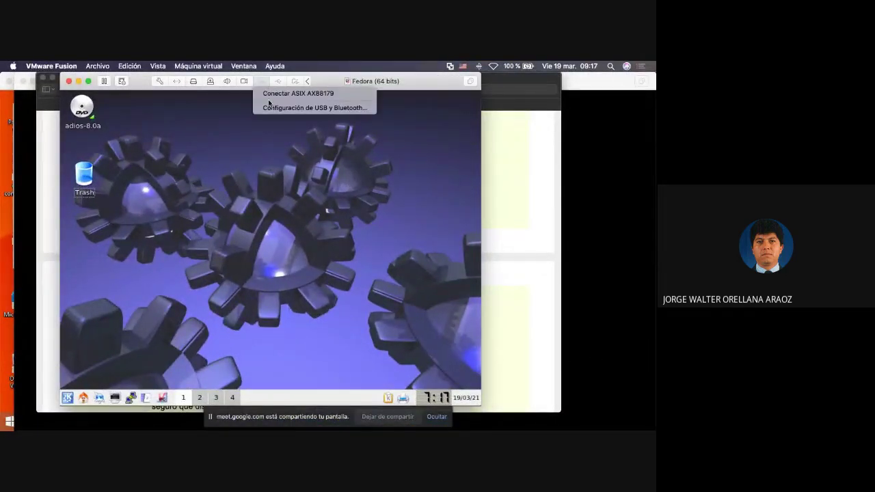
left_click(235, 116)
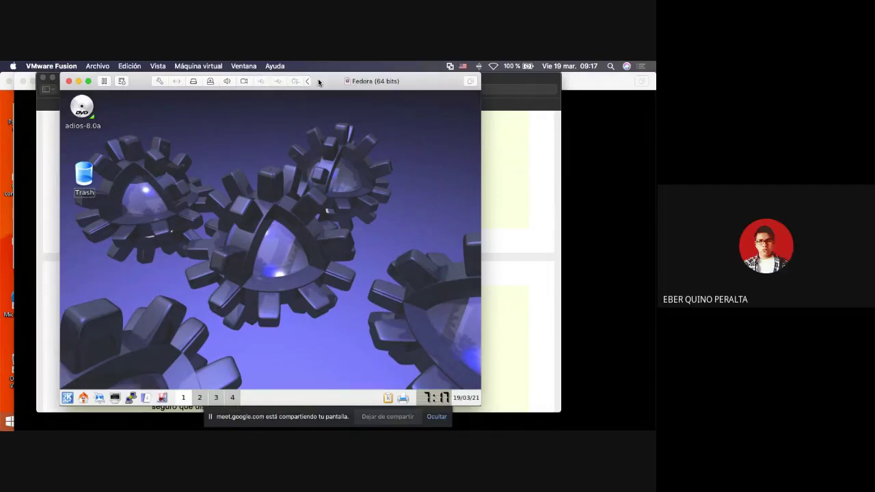
left_click_drag(318, 79, 318, 88)
left_click(157, 226)
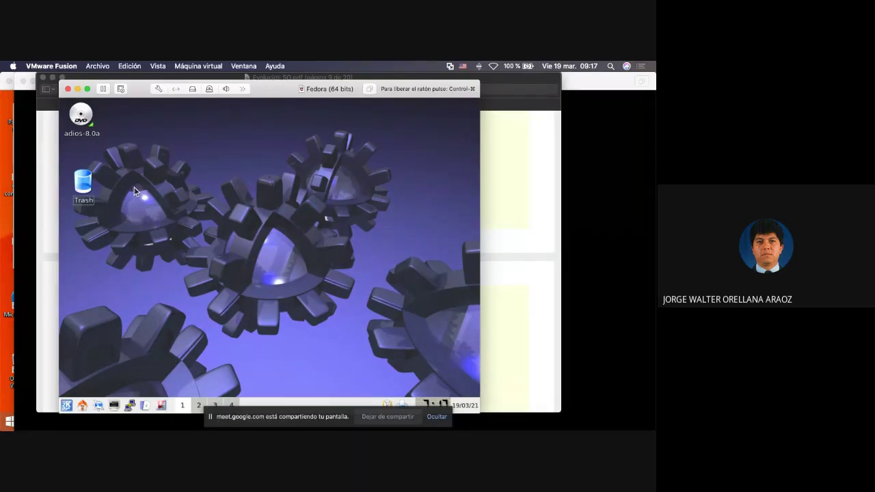
Restart the Fedora virtual machine and boot ADIOS with its existing configuration to a desktop cleared of the sound server message
key("ctrl+super")
left_click(192, 67)
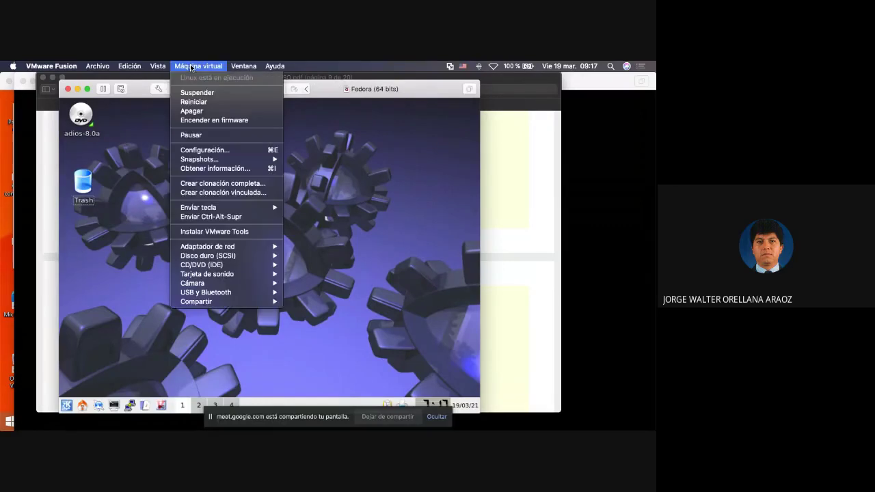
left_click(193, 102)
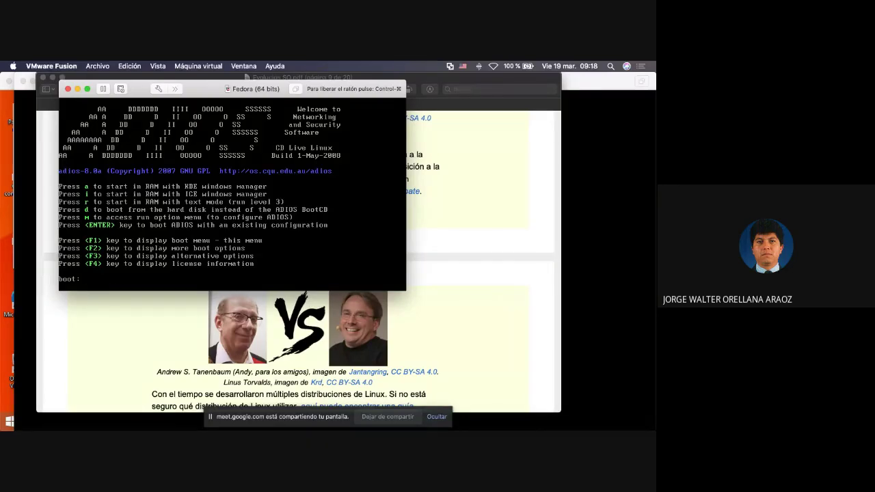
key("Return")
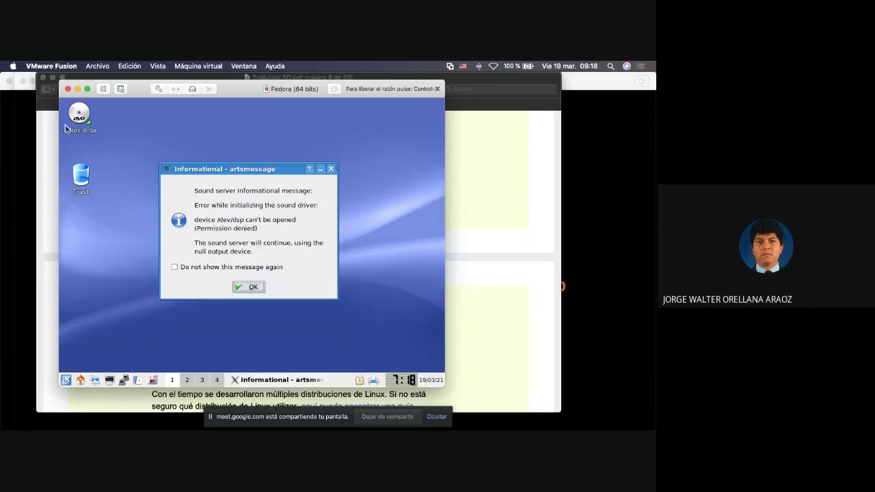
left_click(253, 287)
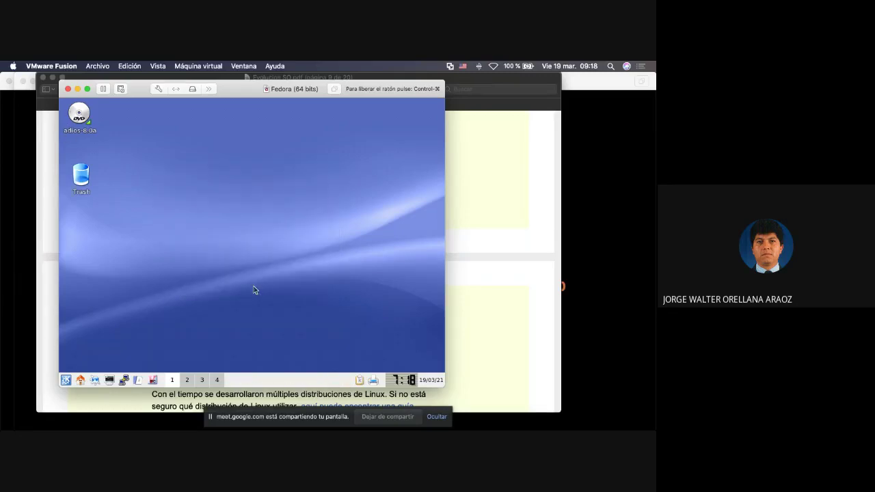
Restart the Fedora virtual machine and boot ADIOS to a text-mode login
key("ctrl+super")
left_click(179, 67)
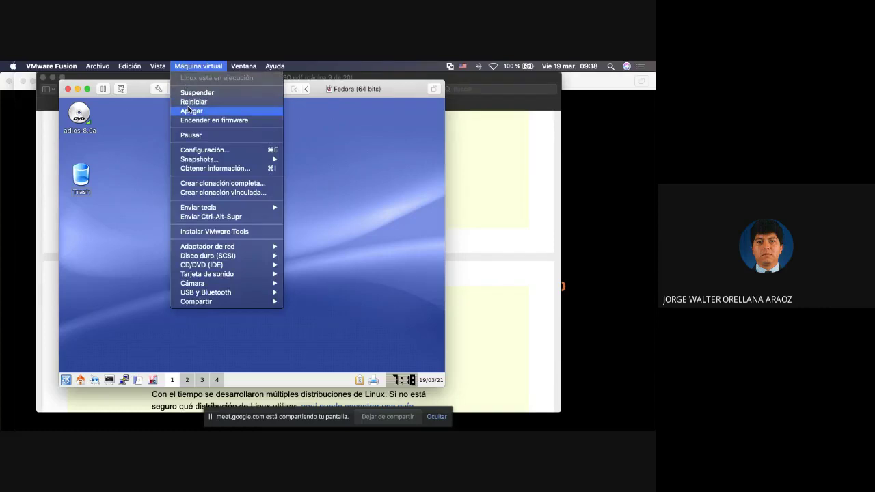
left_click(192, 111)
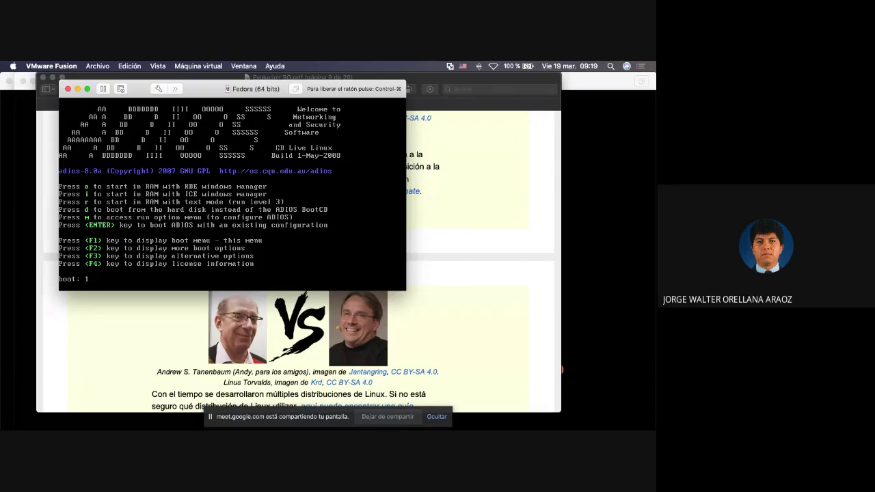
key("BackSpace")
key("Return")
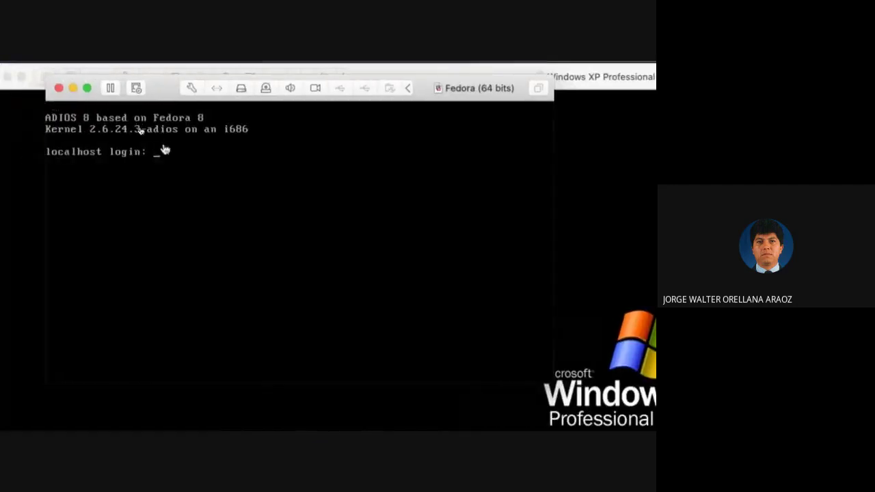
Log in to the ADIOS console as adios with the account password
left_click(166, 148)
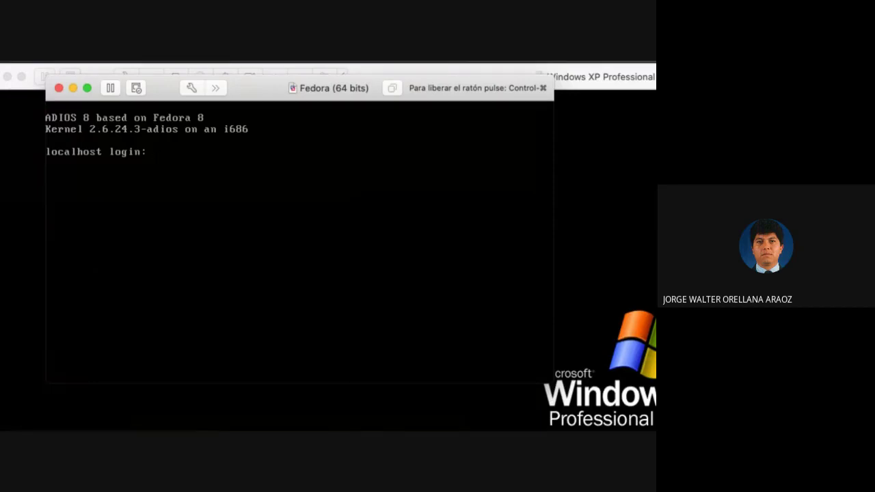
type("adios")
key("Return")
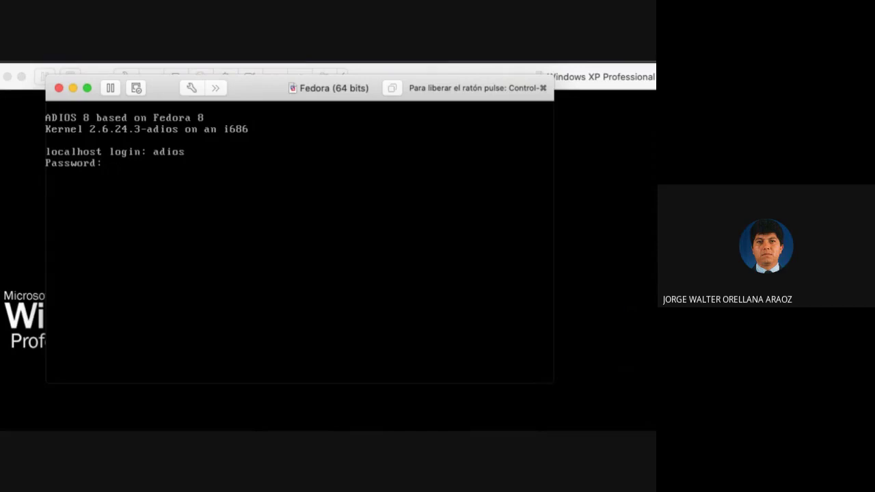
key("Return")
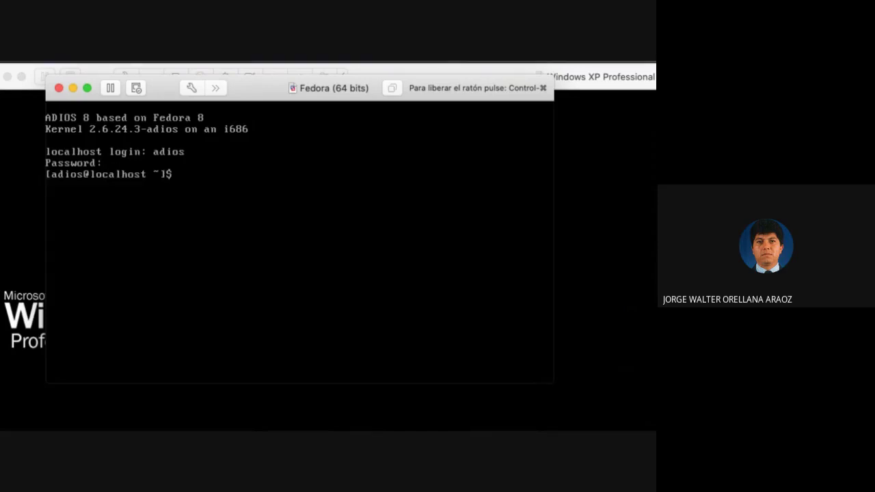
Switch to the root user with su and enter the root password
type("su")
key("Return")
key("Return")
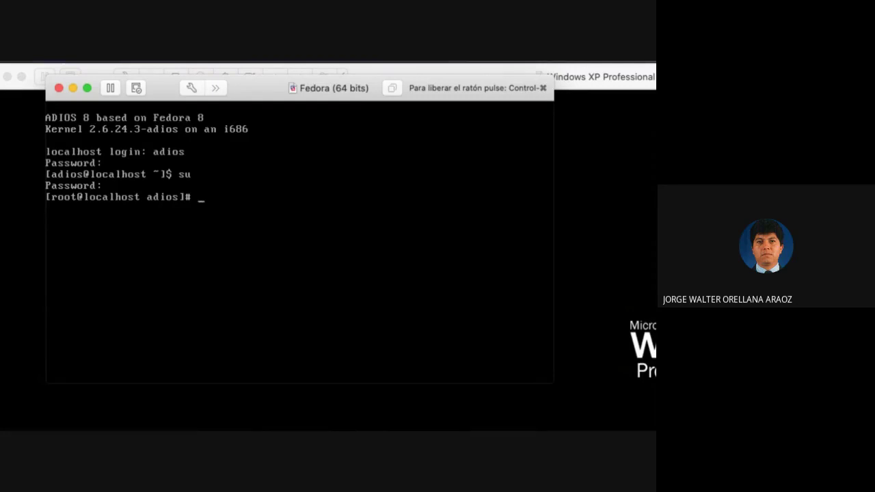
List the current directory's contents with ls and in long format with ls -l
type("ls")
key("Return")
type("ls -l")
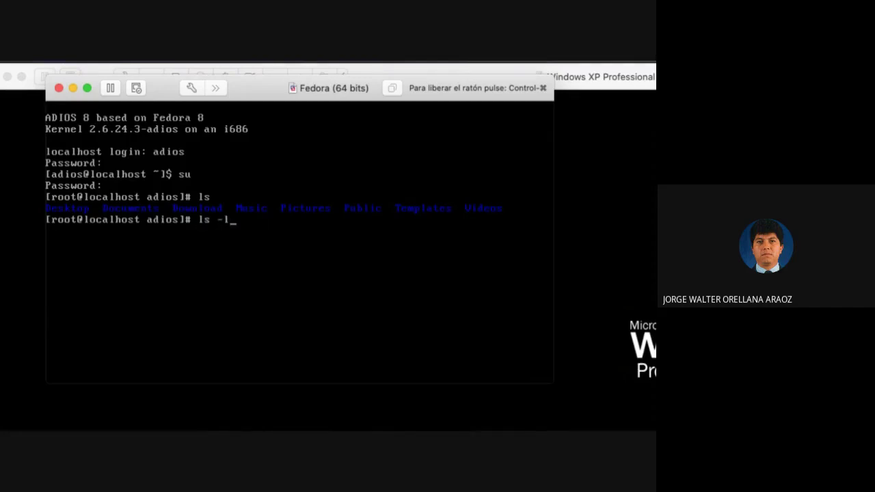
key("Return")
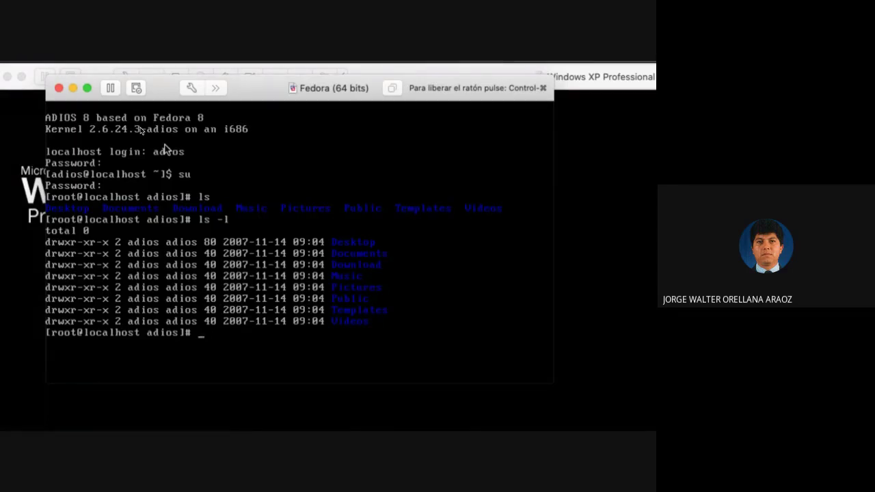
Reboot the Fedora virtual machine from the root shell with the reboot command
type("boot")
key("Return")
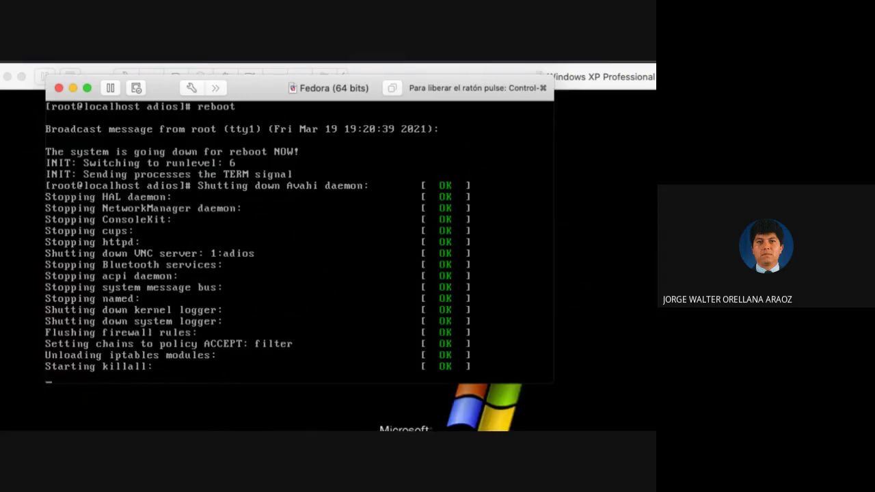
Switch to the Windows XP Professional virtual machine and close its command prompt window
key("ctrl+Right")
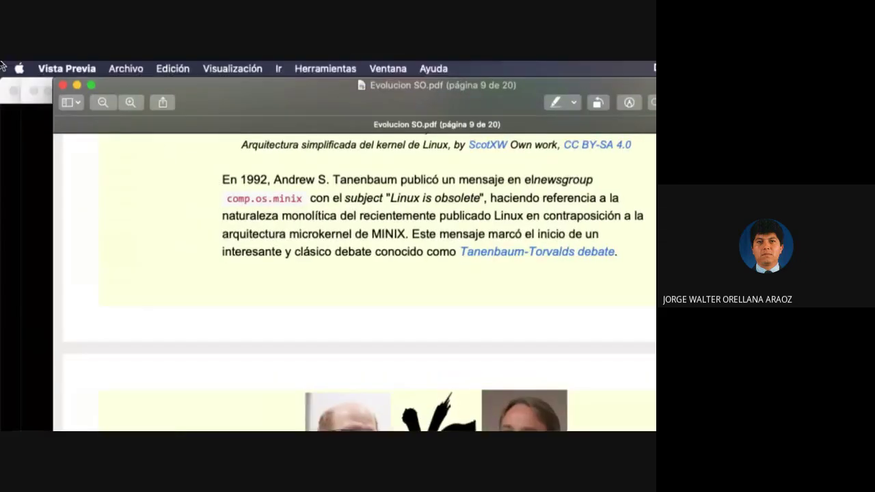
key("ctrl+Up")
left_click(186, 251)
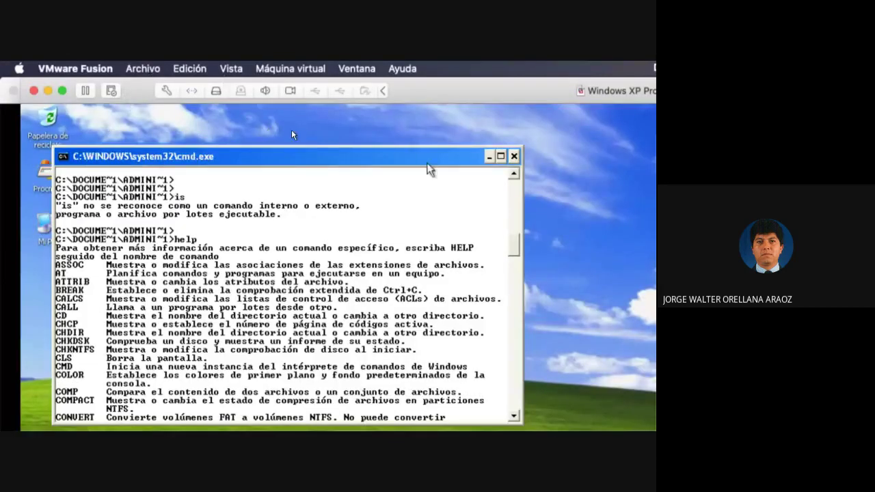
left_click(513, 157)
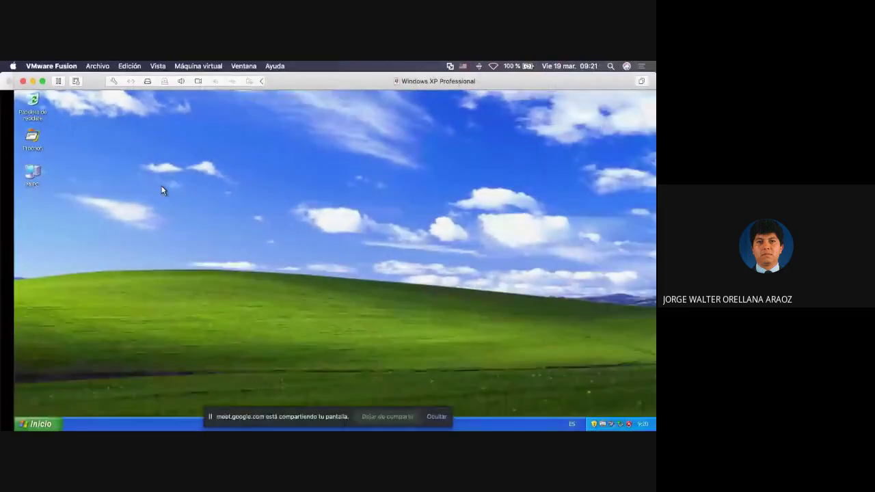
Open the C:\WINDOWS\system32 folder through Mi PC
double_click(32, 174)
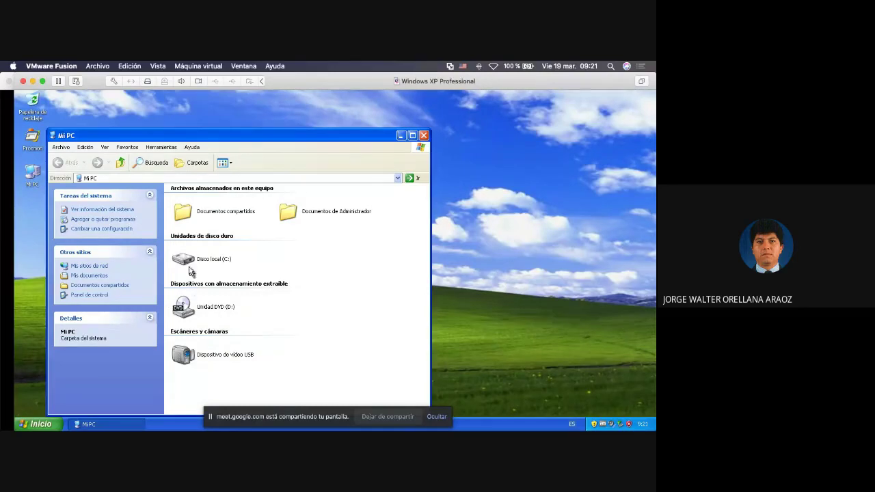
double_click(188, 267)
double_click(184, 222)
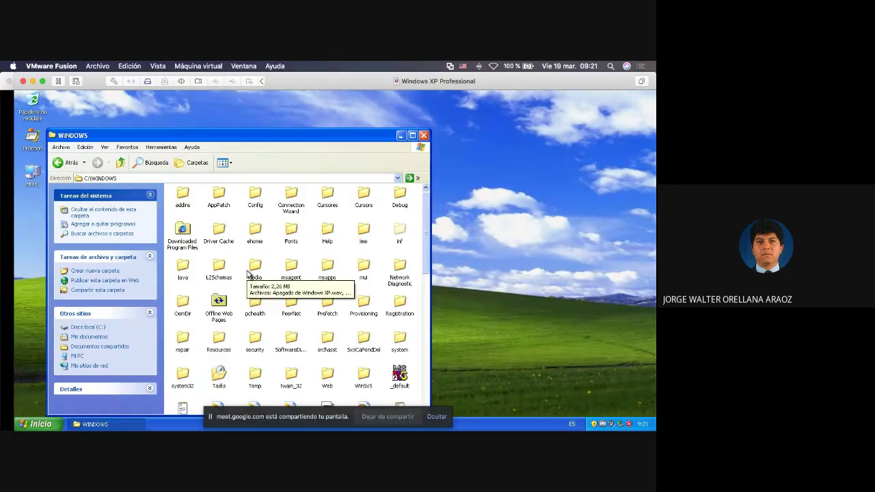
double_click(183, 372)
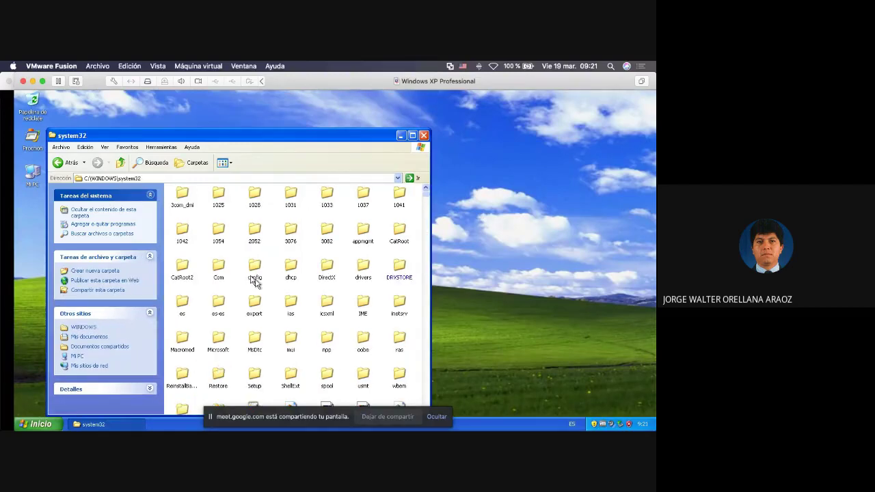
Look through the contents of the system32 folder for the Windows kernel file ntoskrnl
scroll(254, 282, "down", 5)
key("n")
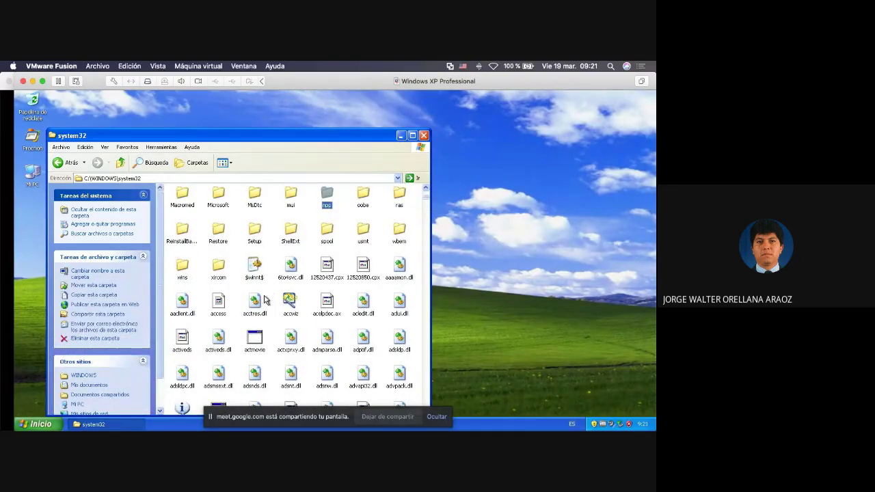
scroll(267, 293, "down", 6)
scroll(265, 299, "down", 8)
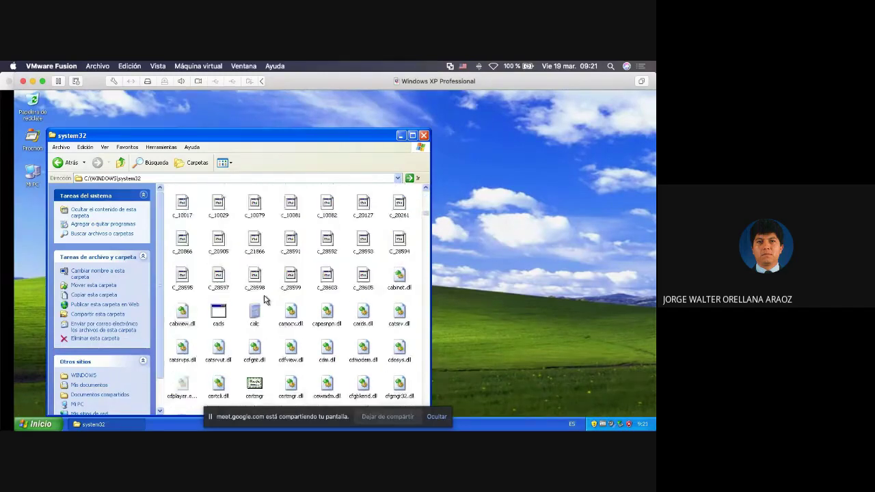
scroll(265, 299, "down", 8)
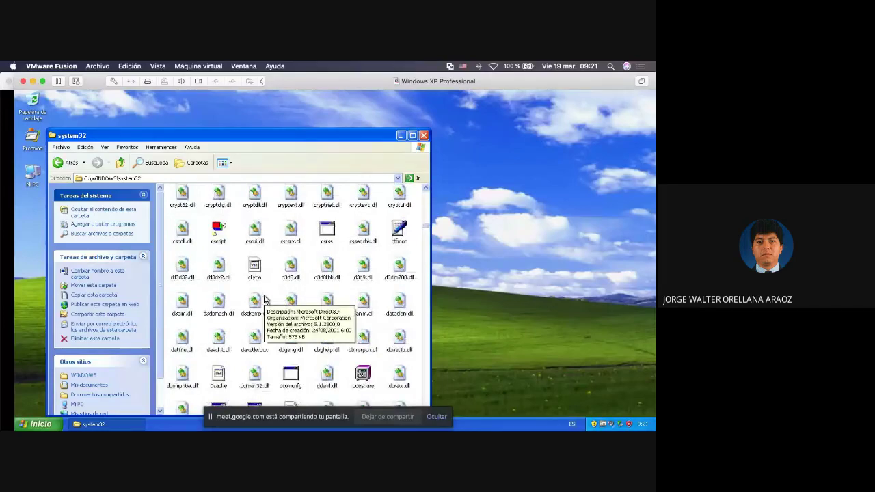
scroll(266, 299, "down", 10)
scroll(265, 299, "down", 12)
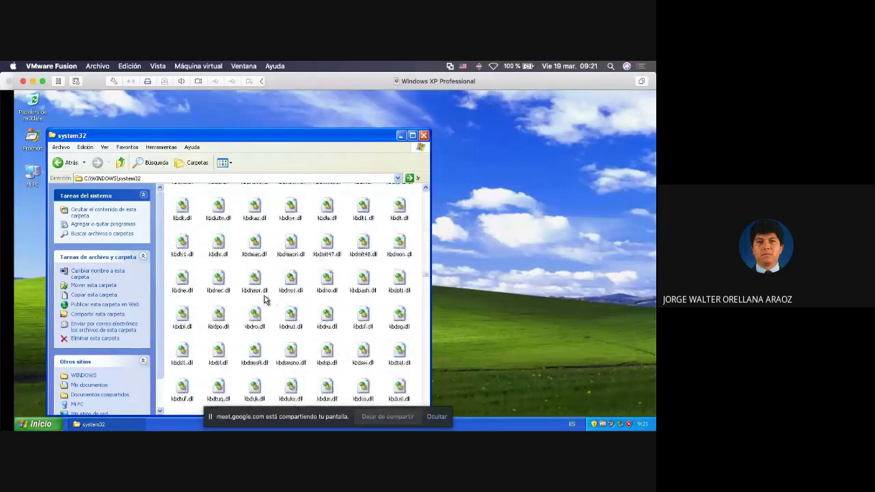
scroll(265, 300, "down", 10)
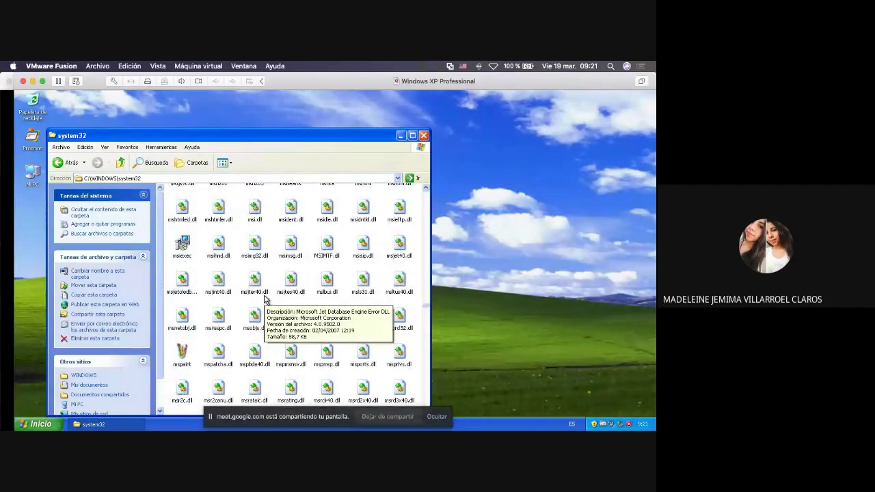
scroll(265, 299, "down", 3)
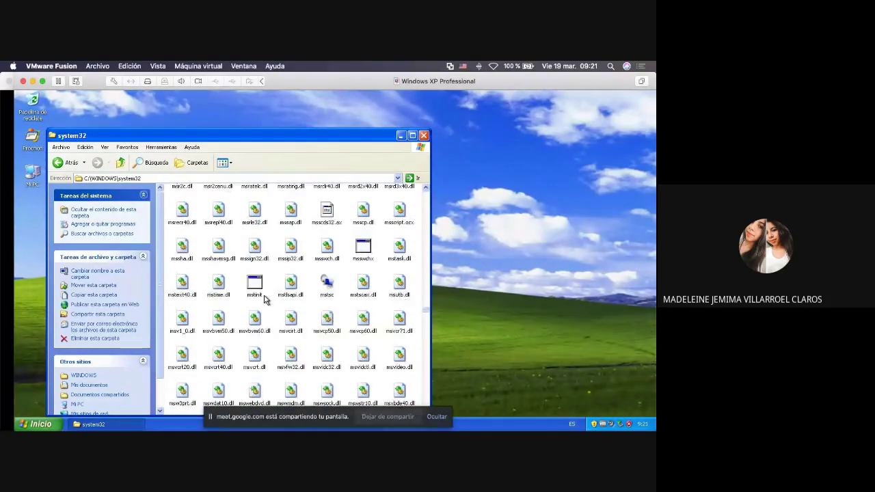
scroll(265, 299, "down", 5)
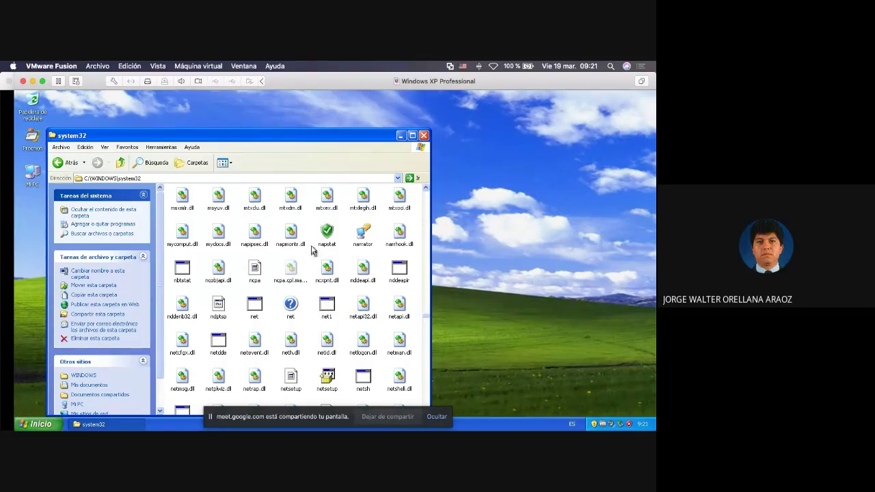
mouse_move(302, 247)
scroll(272, 315, "down", 5)
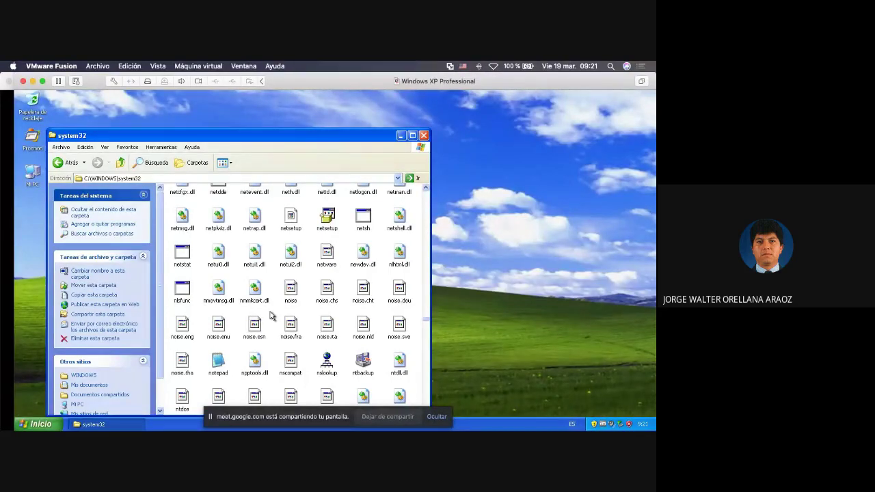
scroll(271, 316, "down", 2)
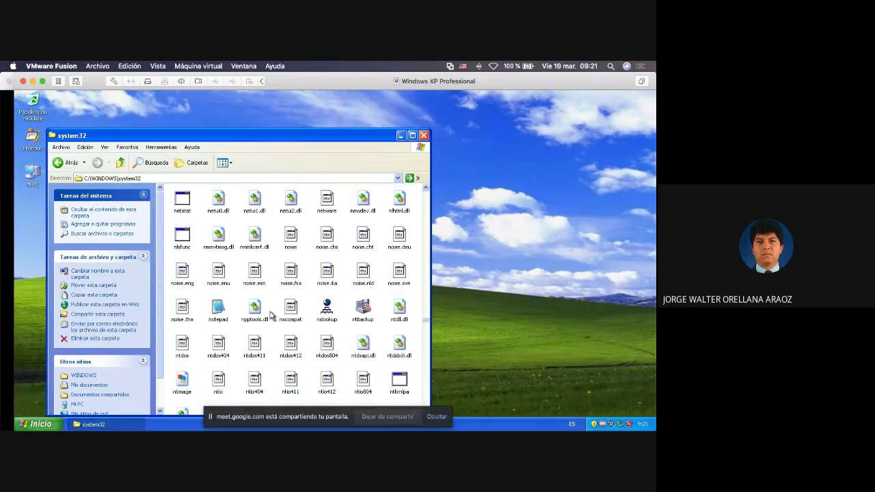
scroll(272, 315, "down", 2)
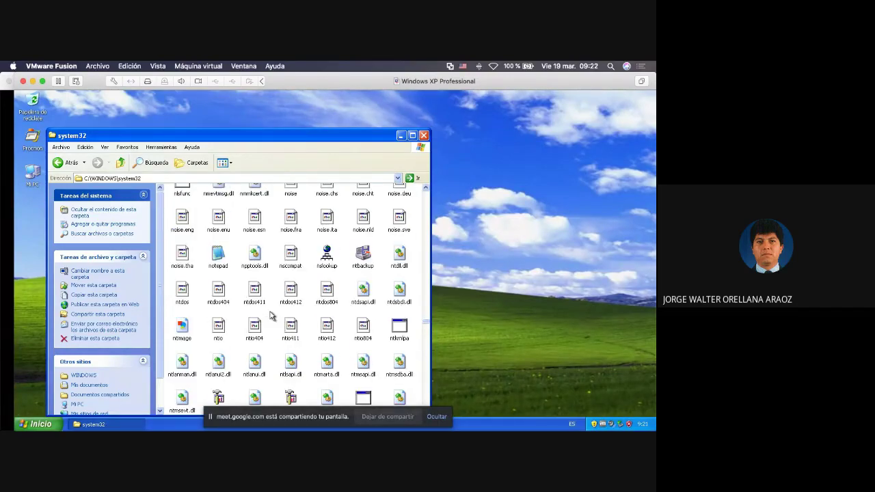
scroll(272, 316, "down", 3)
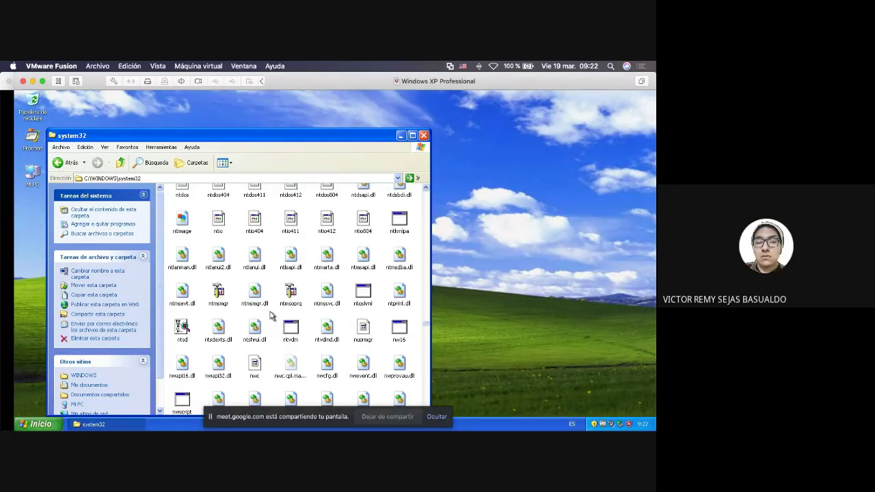
Inspect the general and summary (Resumen) properties of the ntoskrnl file, and close them without changes
left_click(373, 300)
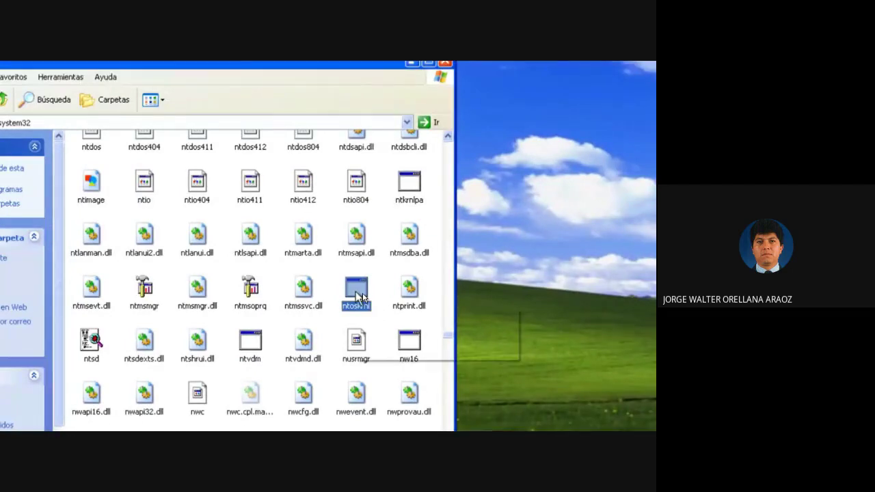
right_click(360, 296)
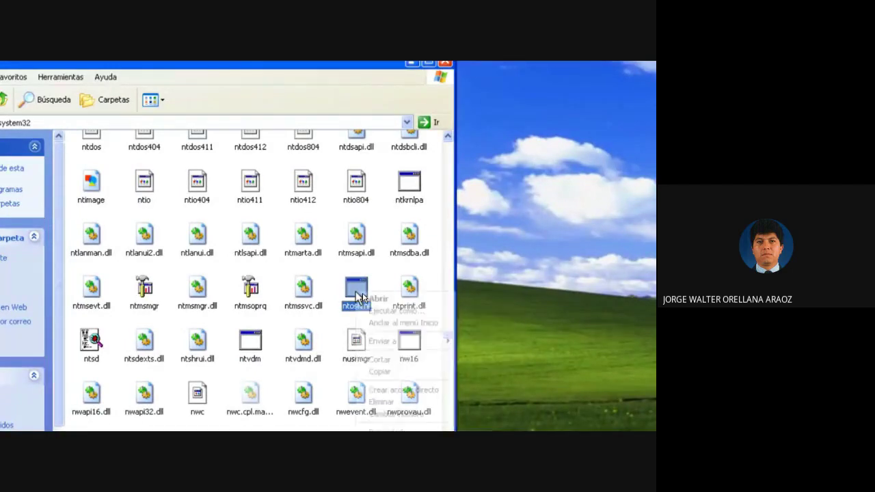
left_click(385, 429)
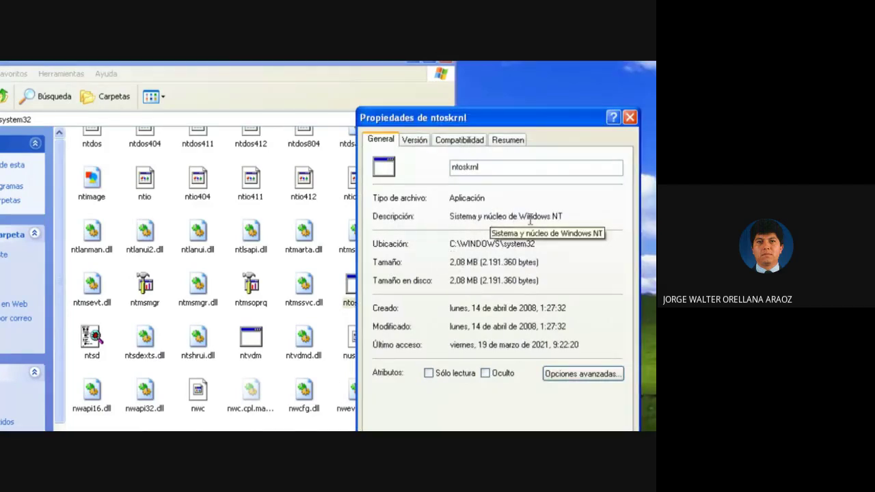
left_click_drag(501, 127, 374, 117)
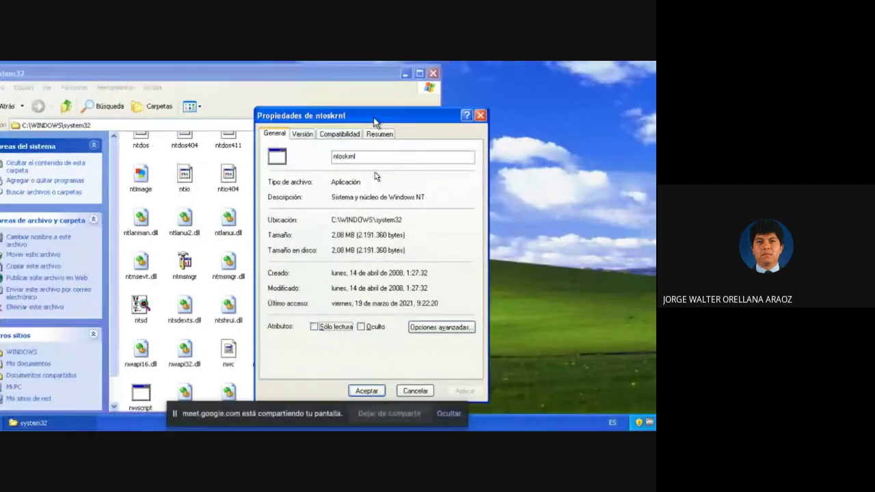
left_click(377, 135)
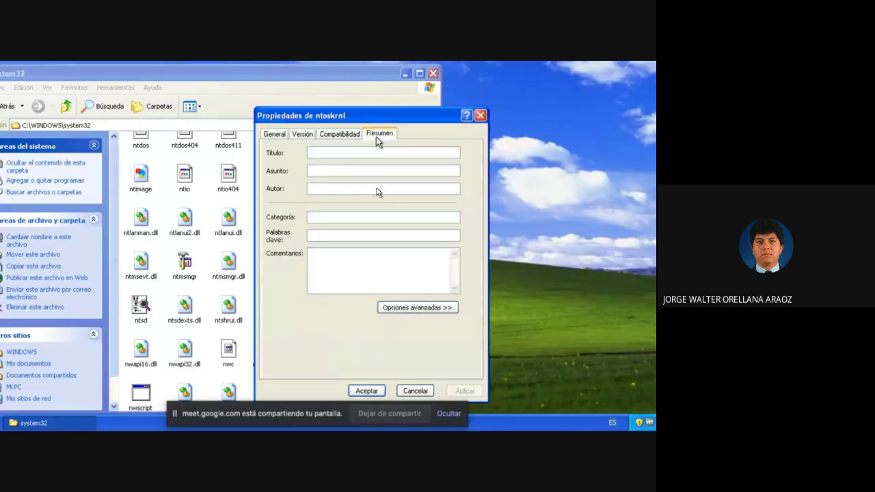
left_click(277, 135)
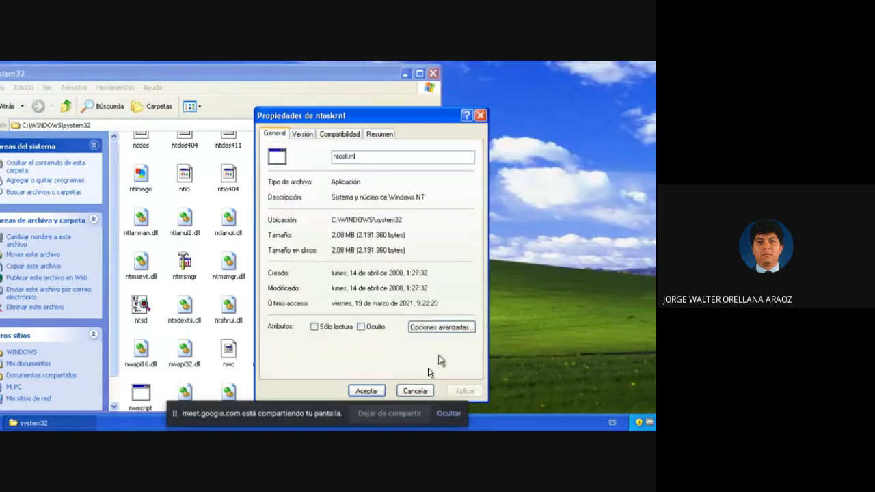
left_click(415, 390)
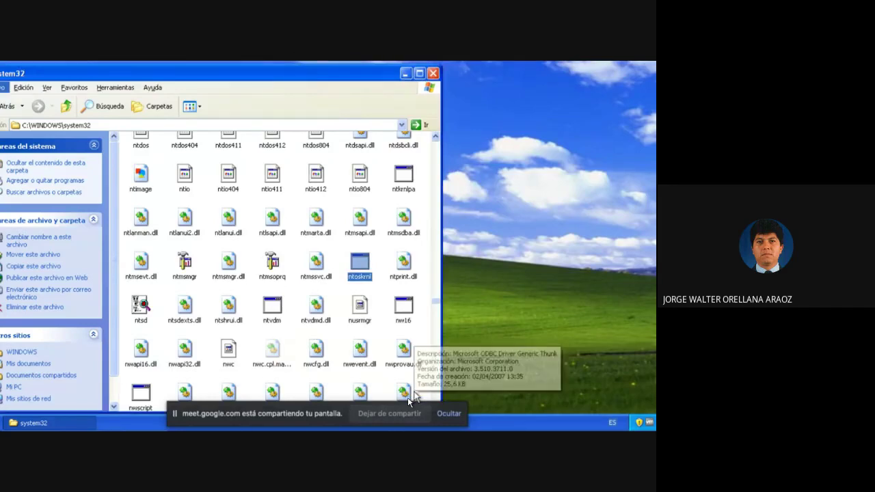
Review the general properties of ntoskrnl once more and dismiss them
right_click(359, 269)
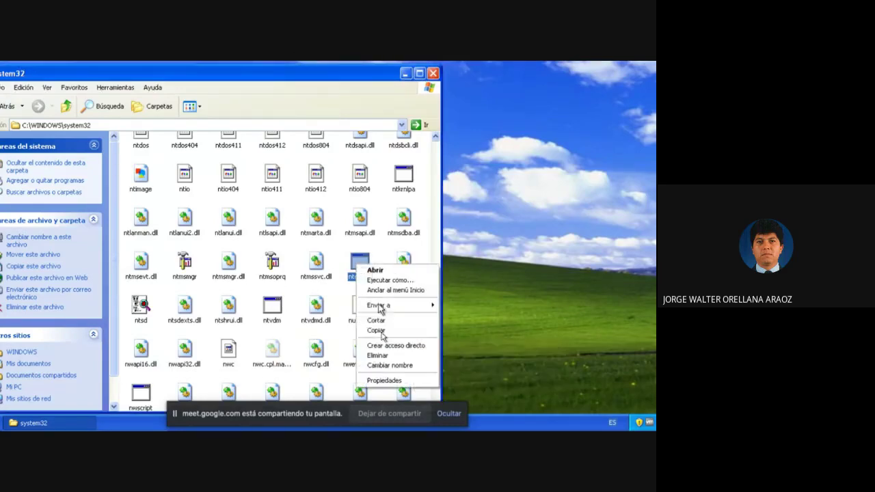
left_click(402, 380)
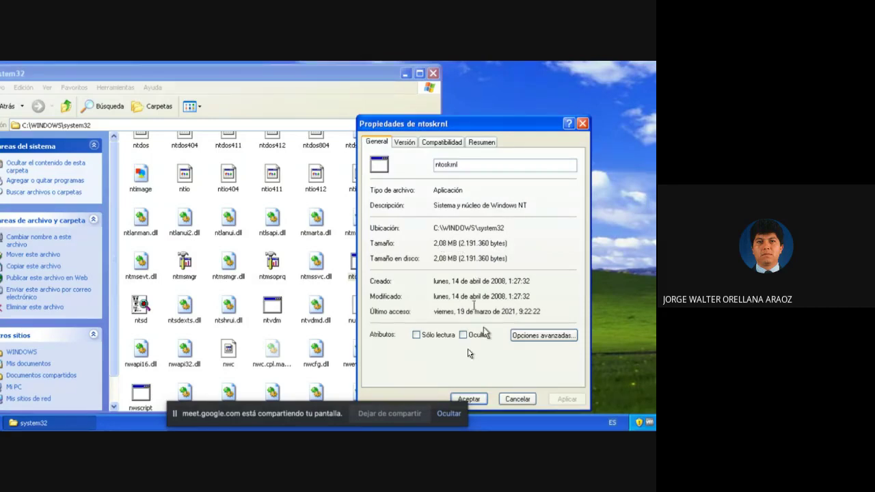
left_click(519, 398)
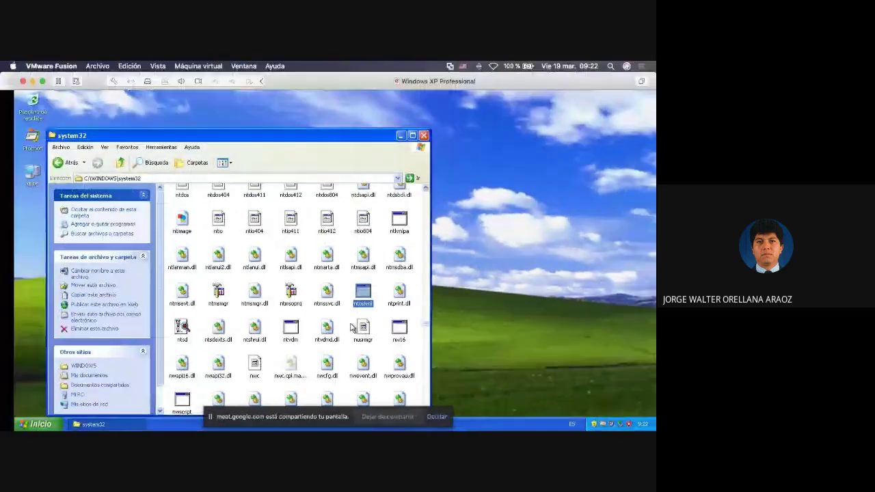
Switch to the Windows 8.1 x64 virtual machine, decline the VMware Tools sign-out request and bring the System32 folder window forward
key("ctrl+Up")
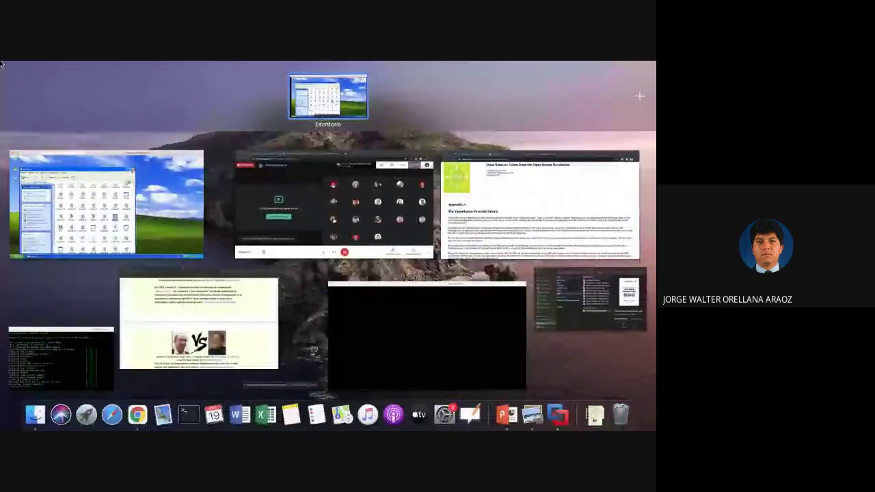
left_click(386, 338)
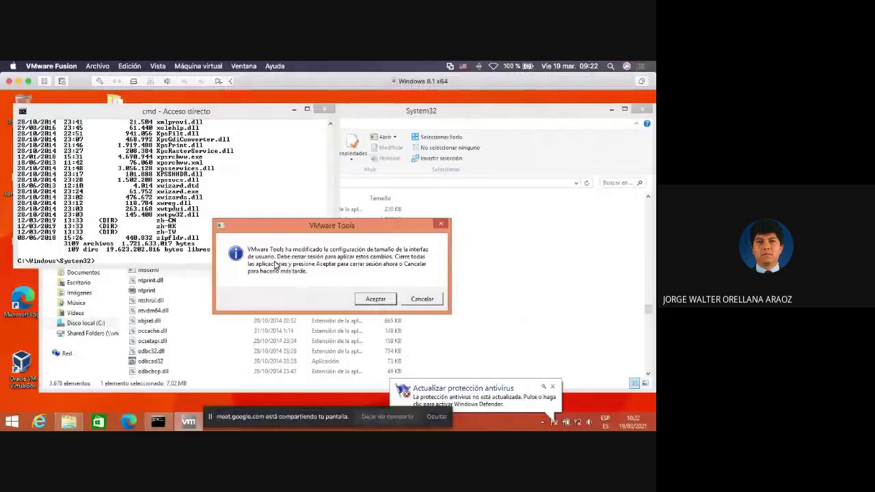
left_click(426, 304)
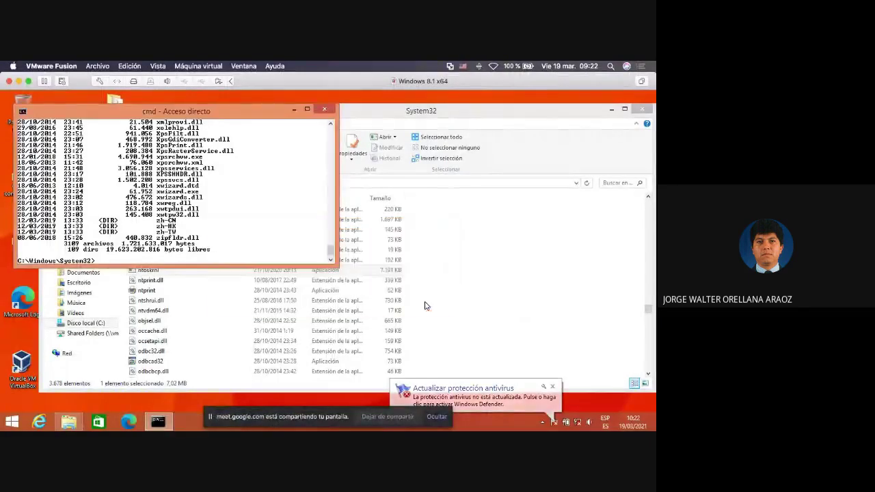
left_click(209, 321)
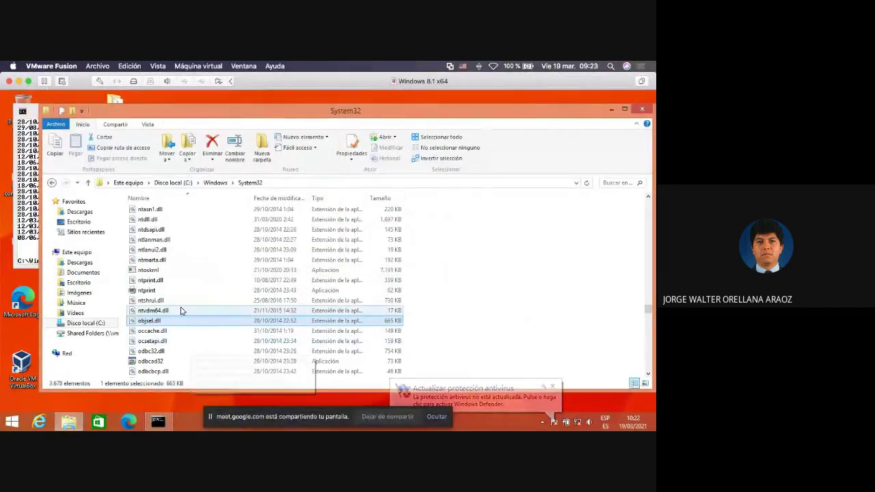
Inspect the general and detailed (Detalles) properties of ntoskrnl in the Windows 8.1 System32 folder, and close them
left_click(156, 271)
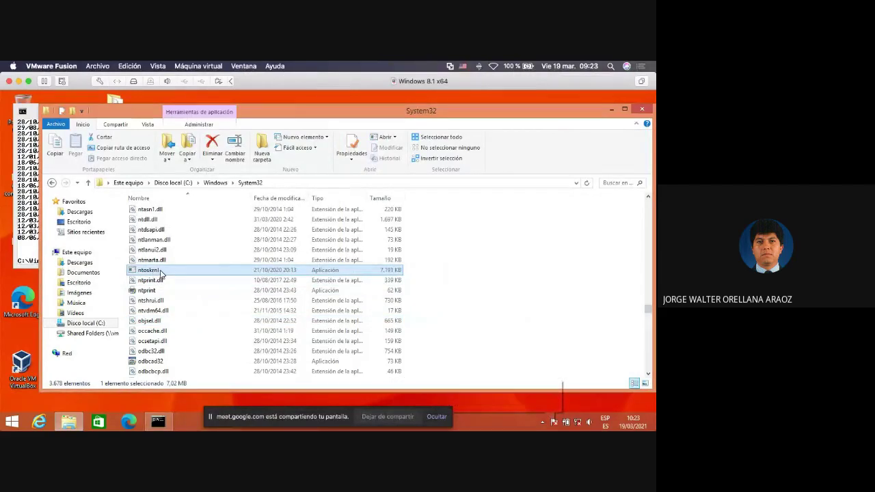
right_click(162, 273)
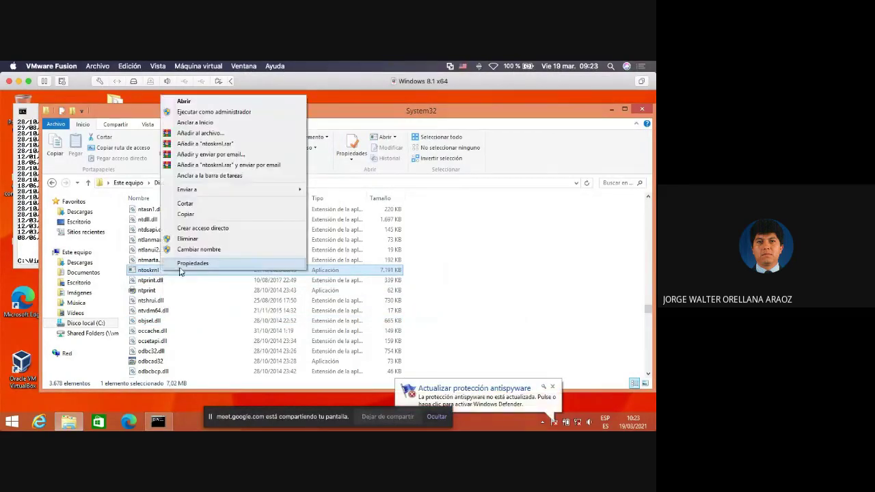
left_click(164, 263)
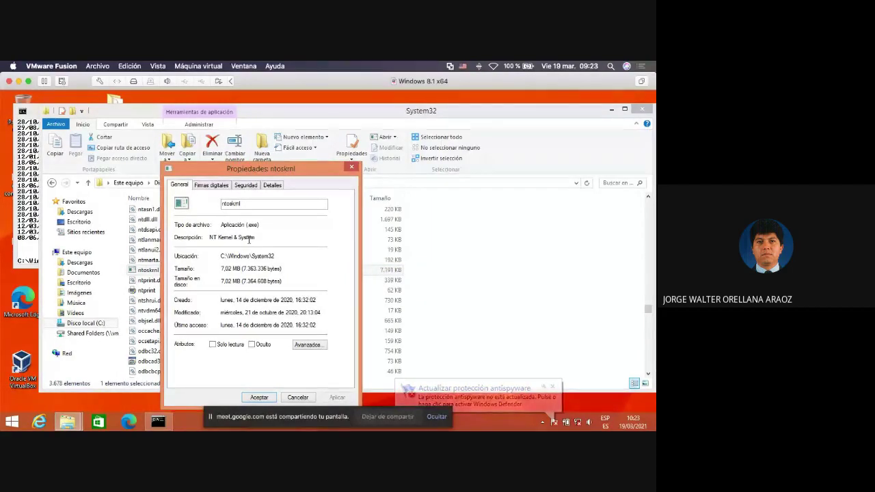
left_click(272, 186)
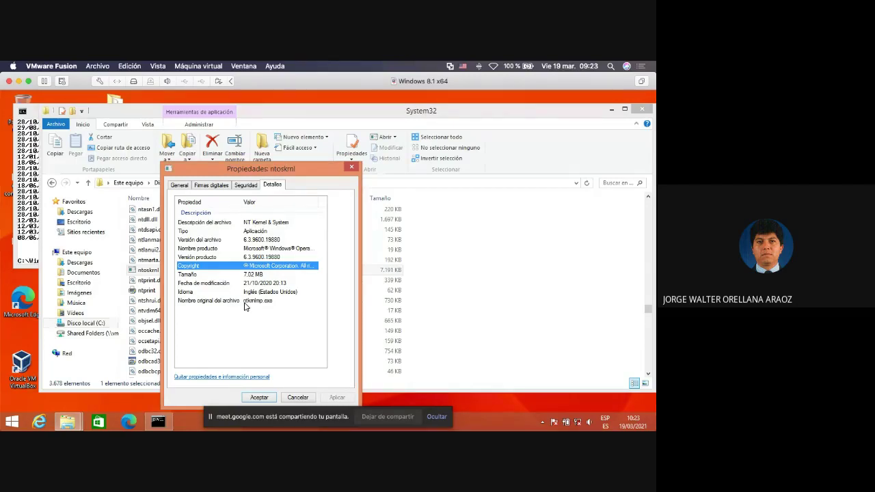
left_click(352, 169)
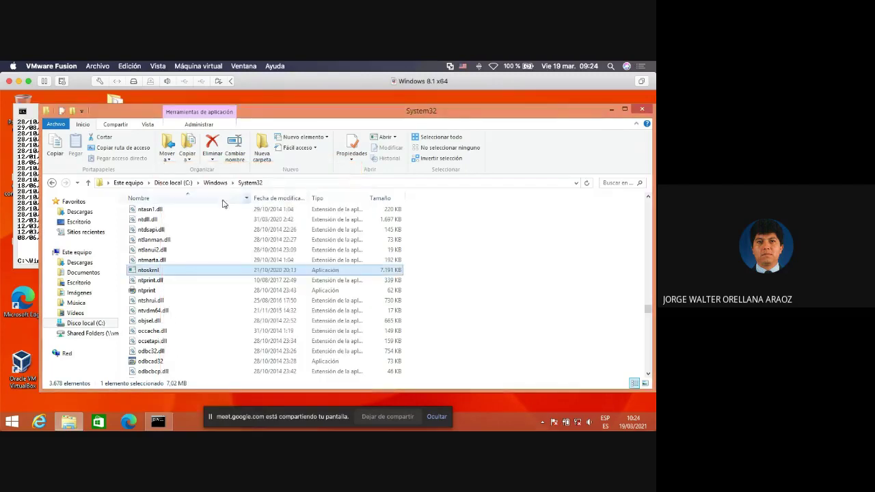
View the general properties and file description of ntdll.dll, and select ntoskrnl again
left_click(155, 220)
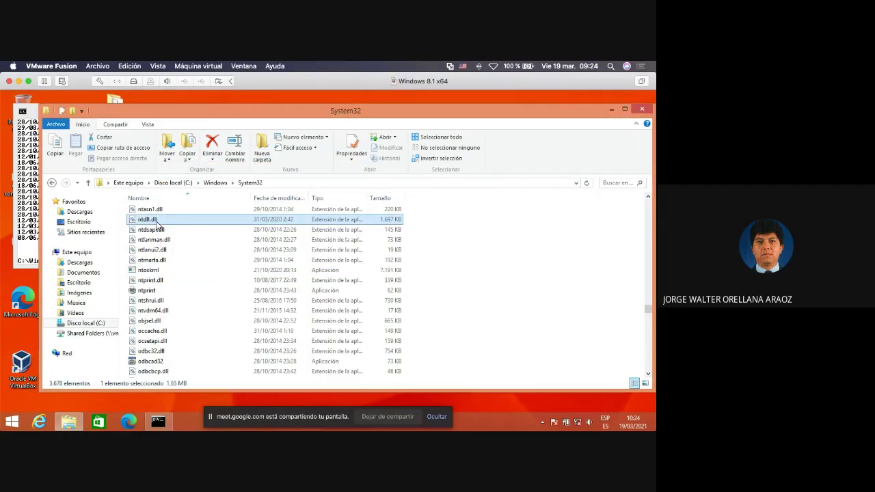
right_click(157, 222)
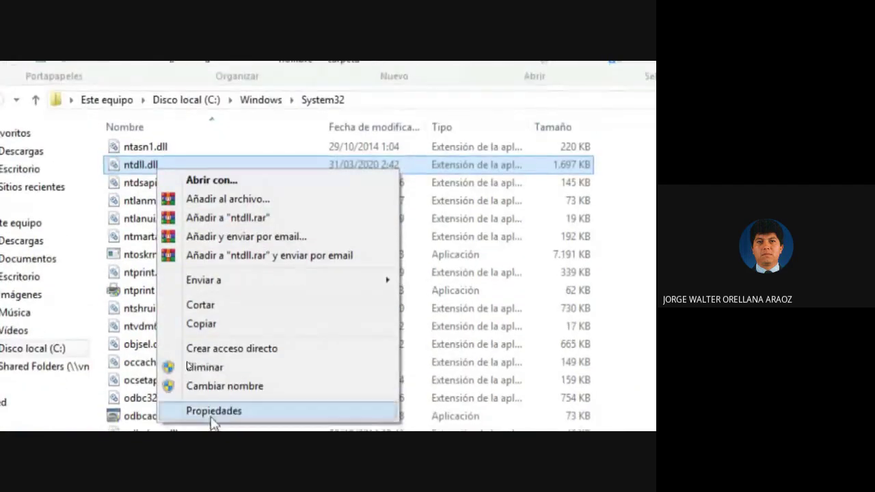
left_click(213, 412)
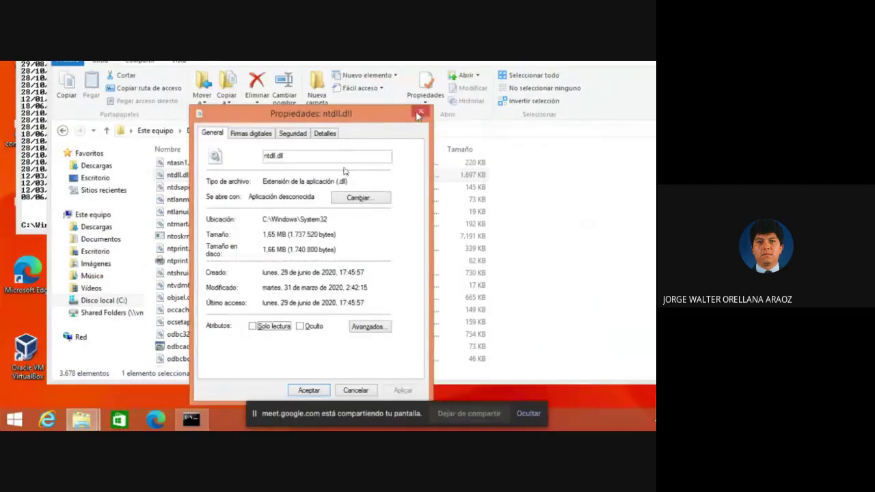
left_click(418, 114)
mouse_move(188, 179)
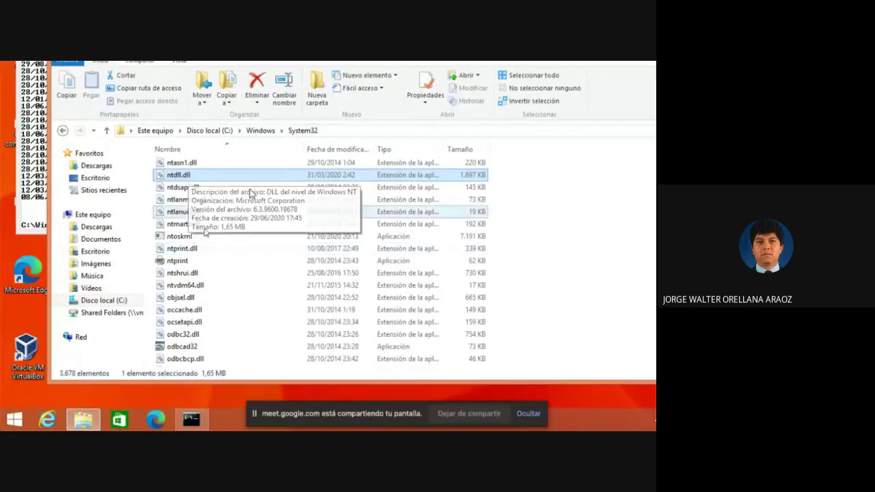
left_click(180, 238)
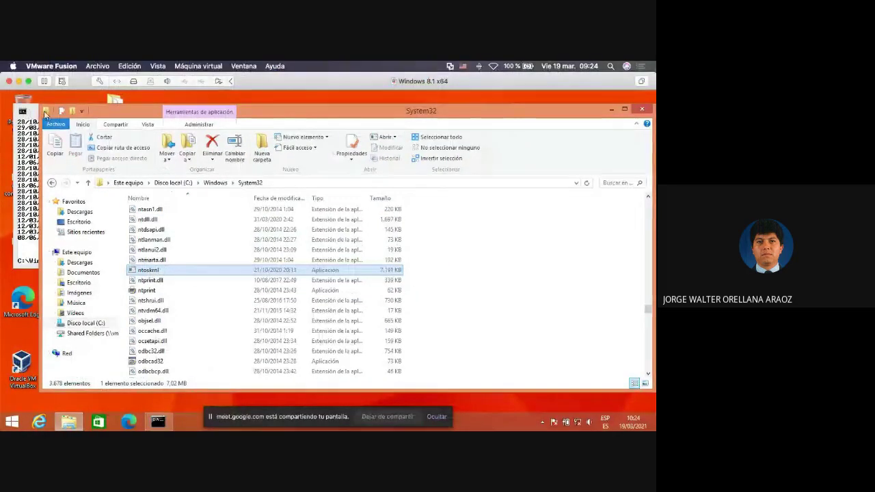
Close the System32 and command prompt windows, and check the contents of the desktop's redes folder before closing it
left_click(22, 111)
double_click(22, 112)
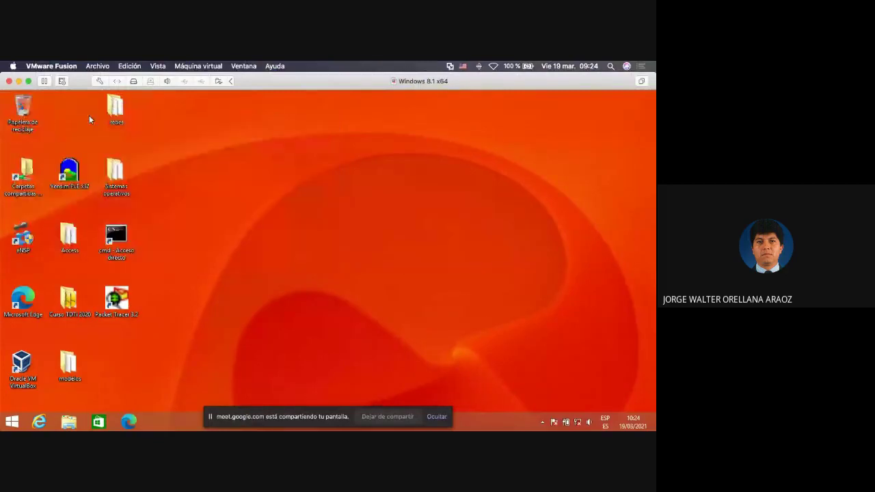
double_click(109, 106)
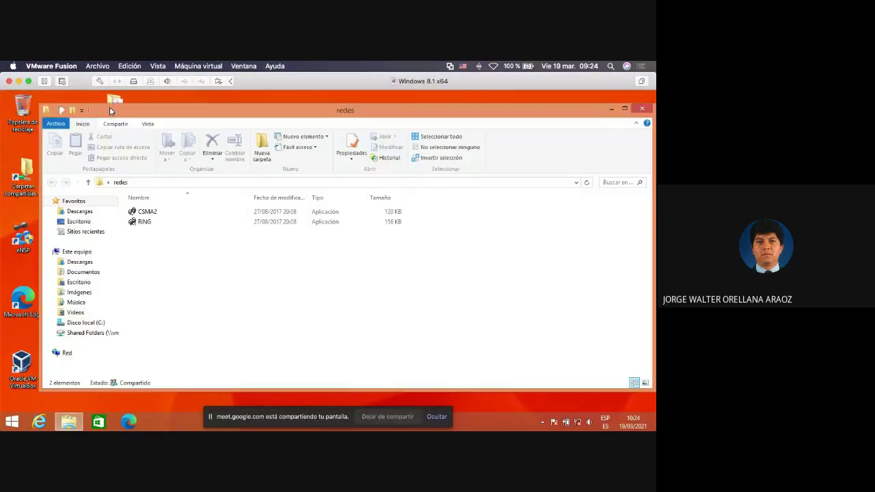
double_click(50, 107)
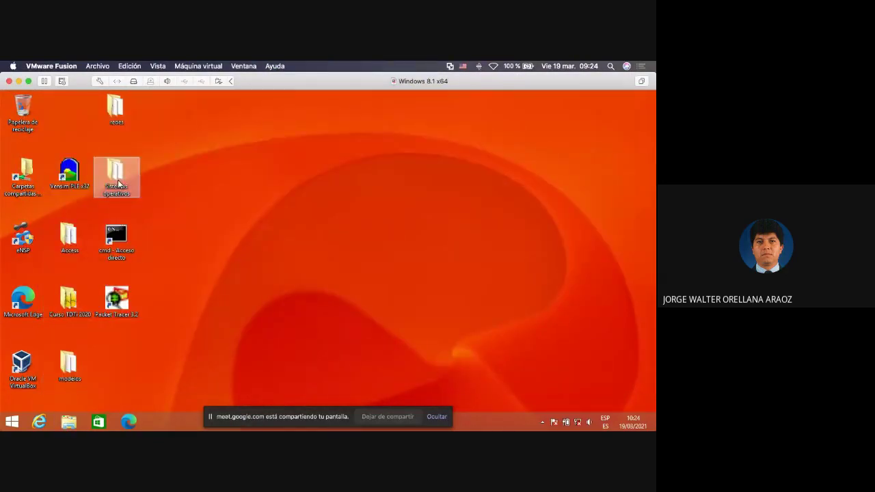
Launch Procmon from the desktop's Sistemas operativos folder and accept the filters from its last session
double_click(117, 184)
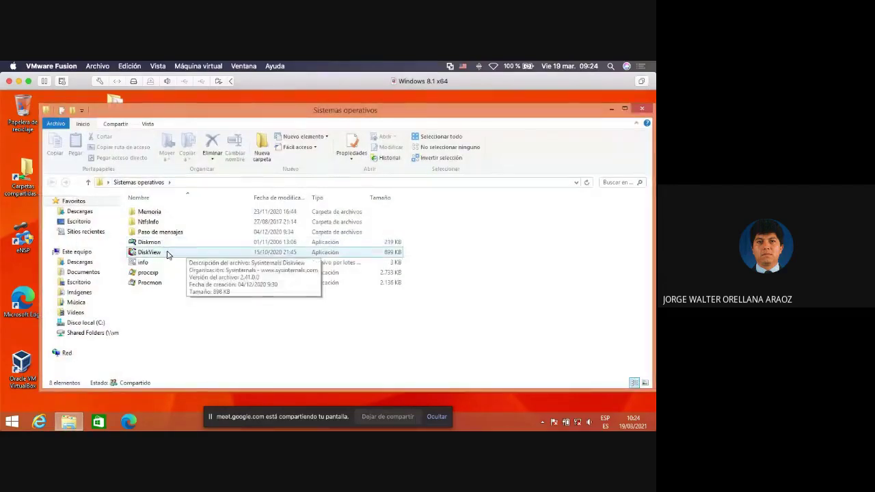
double_click(160, 283)
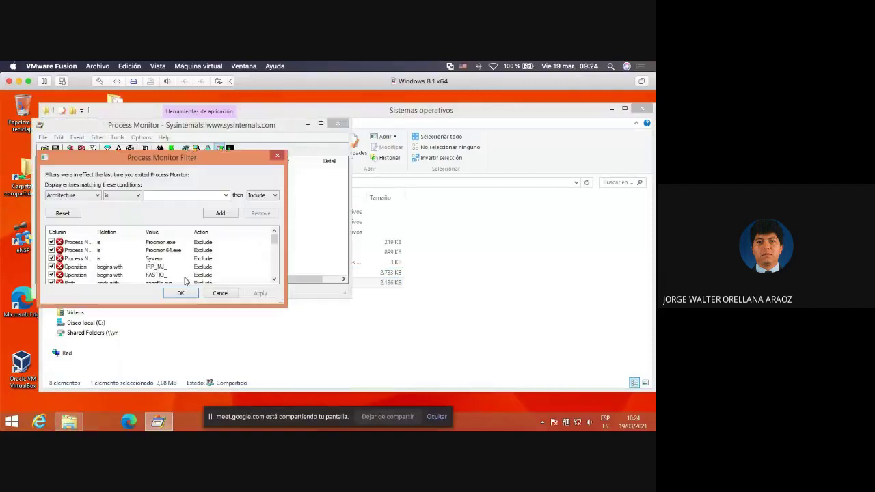
left_click_drag(285, 306, 389, 340)
left_click(292, 328)
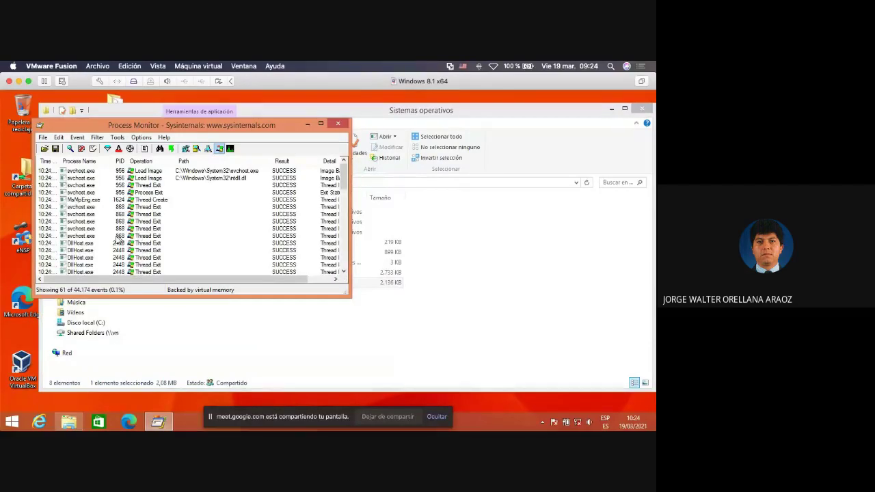
Launch WordPad from the full list of installed Windows applications
left_click(11, 421)
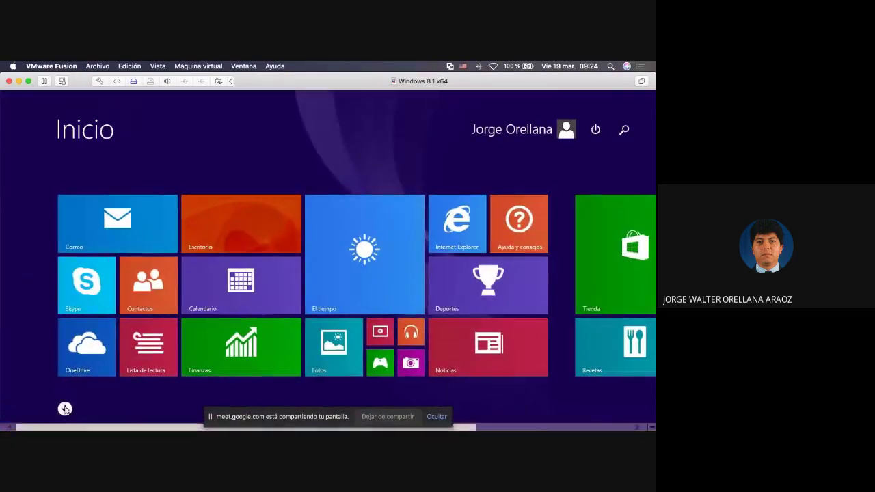
left_click(65, 408)
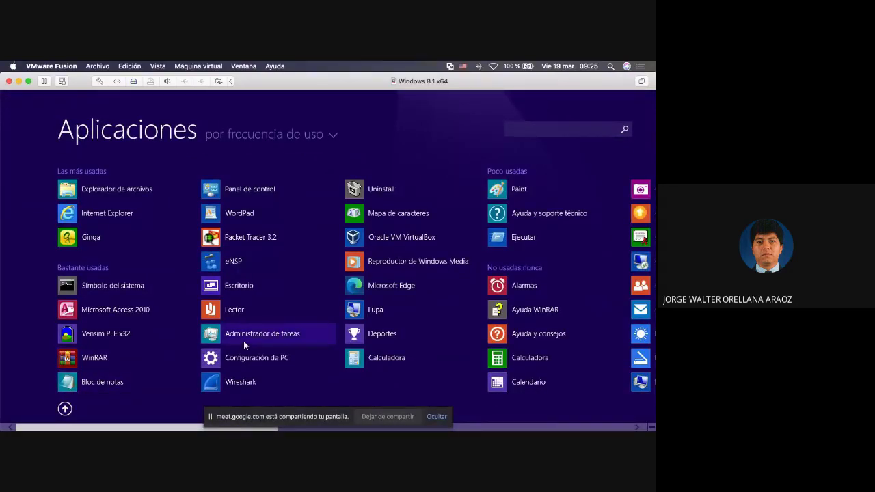
left_click(228, 216)
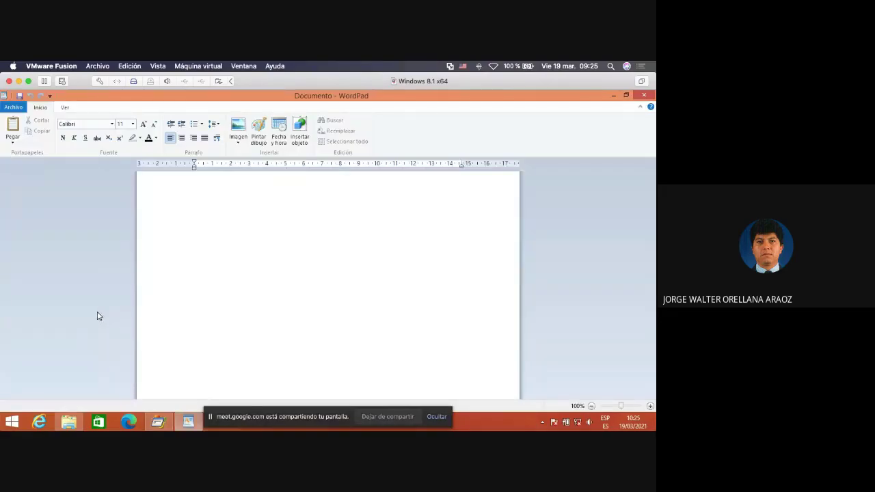
Return to Process Monitor, enlarge its window and view the process details of wordpad.exe's mfc42u.dll Load Image event
key("alt+Tab")
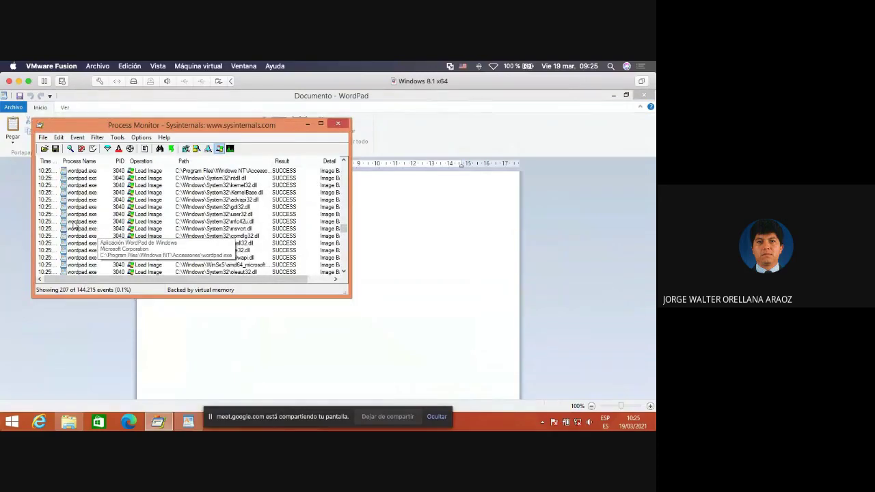
left_click(74, 222)
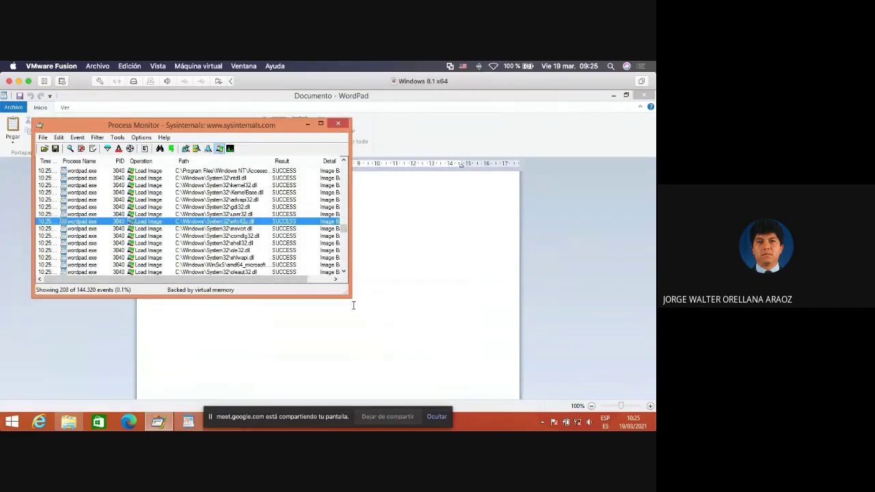
left_click_drag(348, 295, 493, 362)
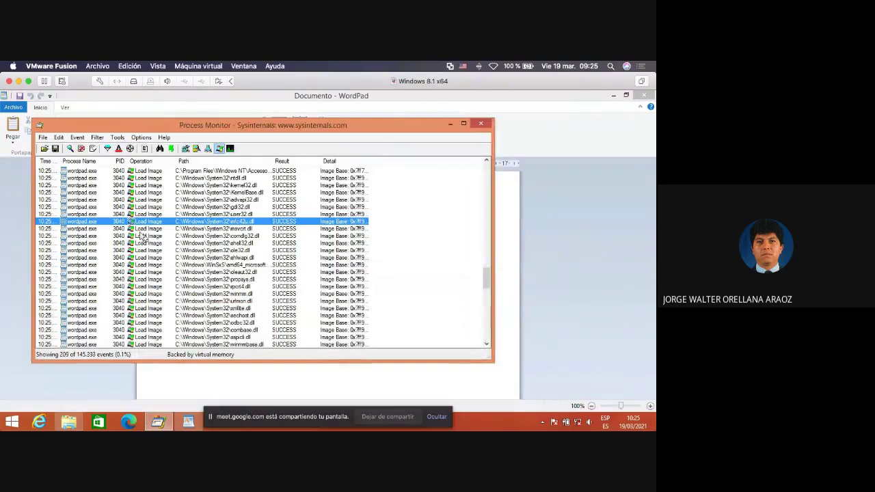
double_click(97, 222)
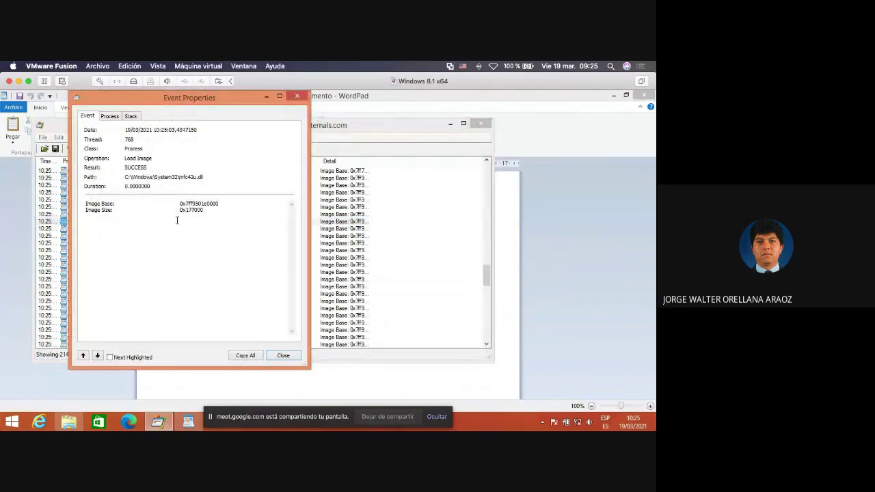
left_click(111, 117)
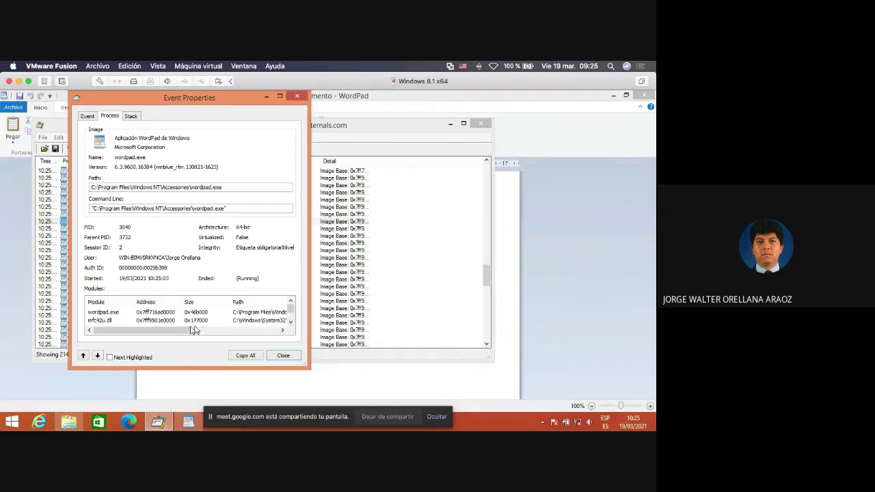
Examine the modules loaded by wordpad.exe, including mfc42u.dll, advapi32.dll, user32.dll, gdi32.dll and ntdll.dll, and close the event properties
left_click(110, 313)
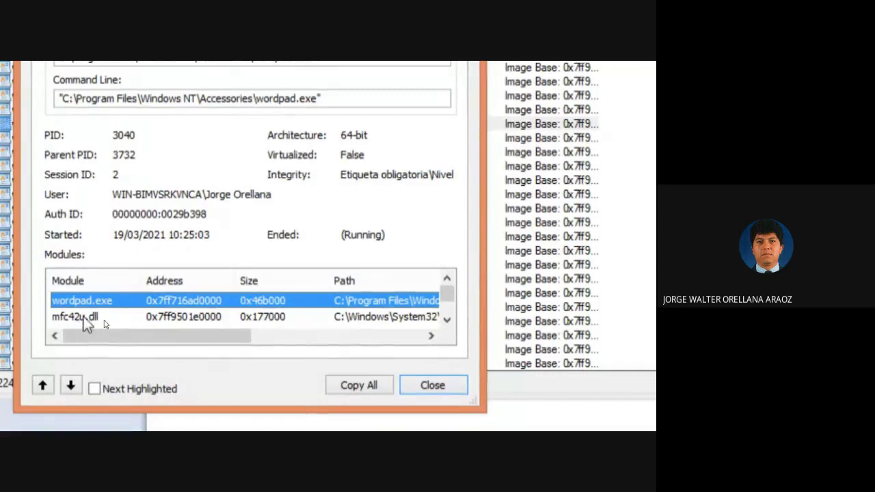
left_click(83, 316)
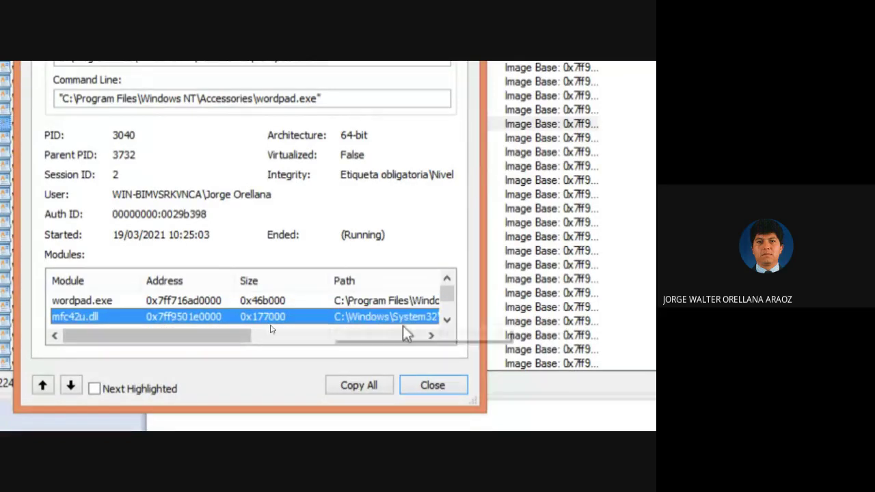
left_click(448, 320)
left_click(448, 319)
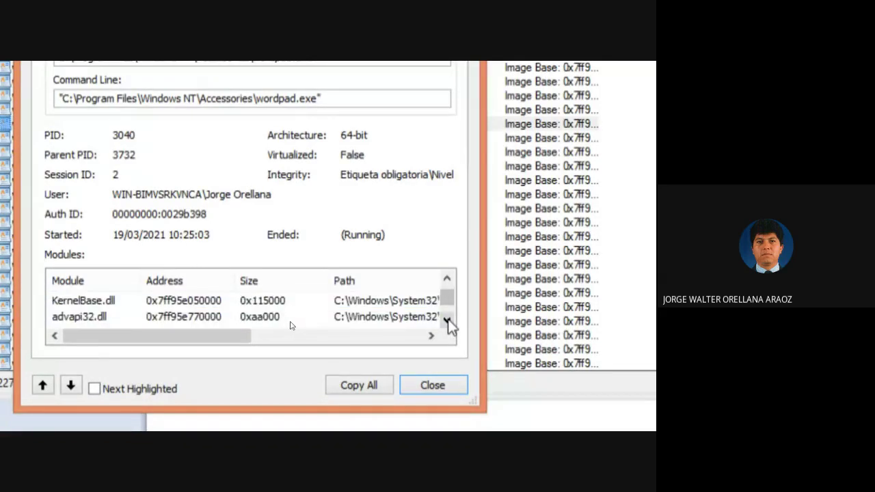
left_click(124, 301)
left_click(100, 316)
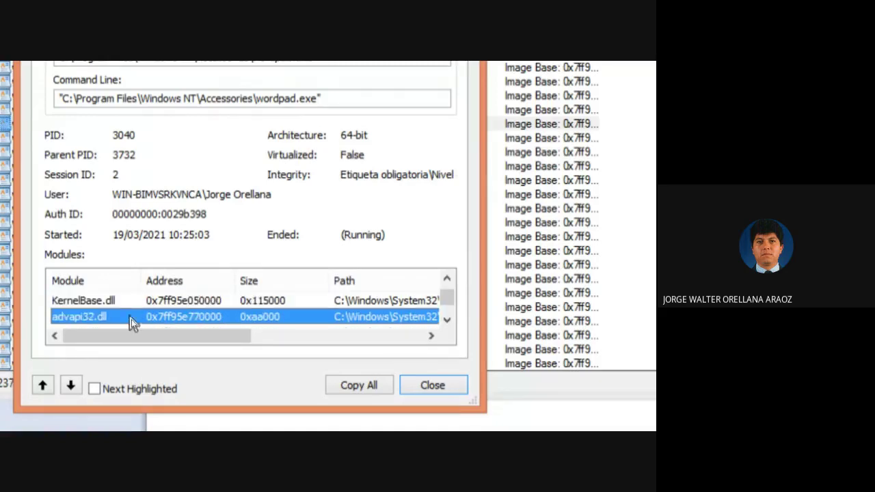
left_click(447, 321)
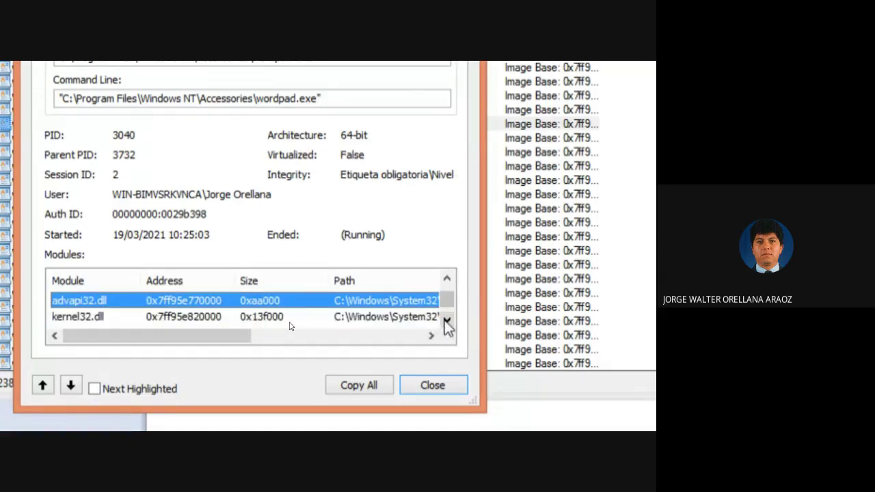
left_click(448, 320)
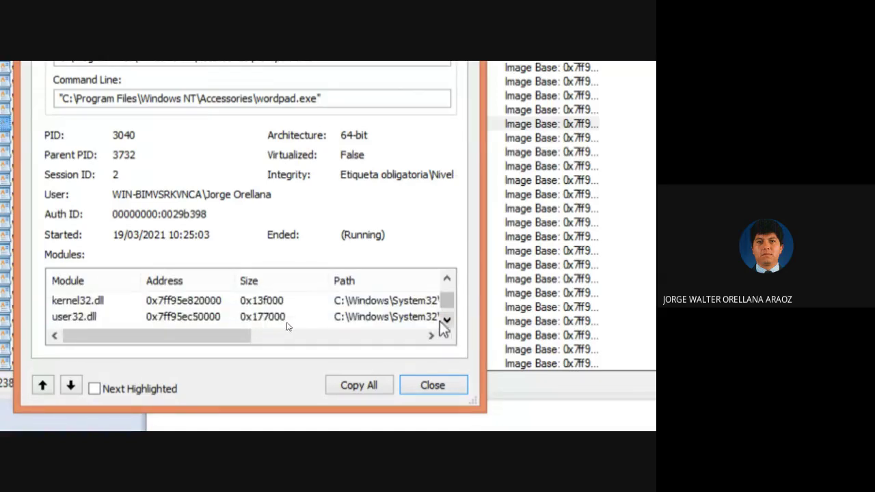
left_click(85, 317)
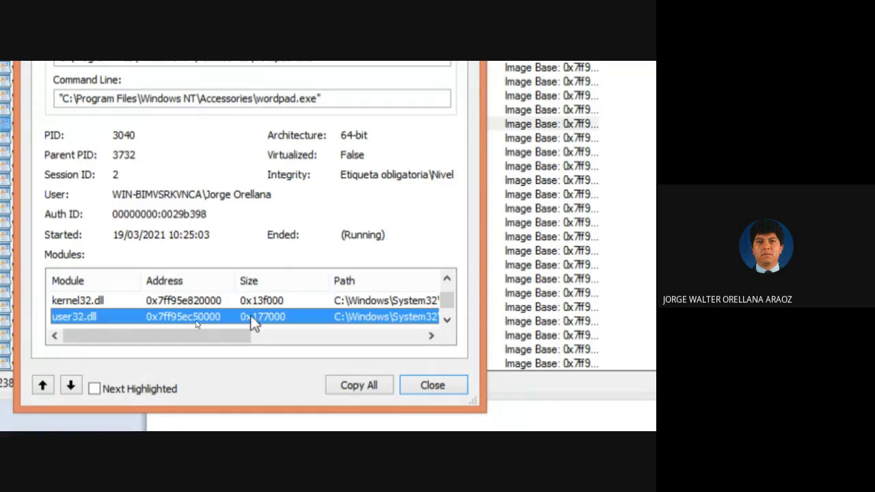
left_click(448, 320)
left_click(448, 319)
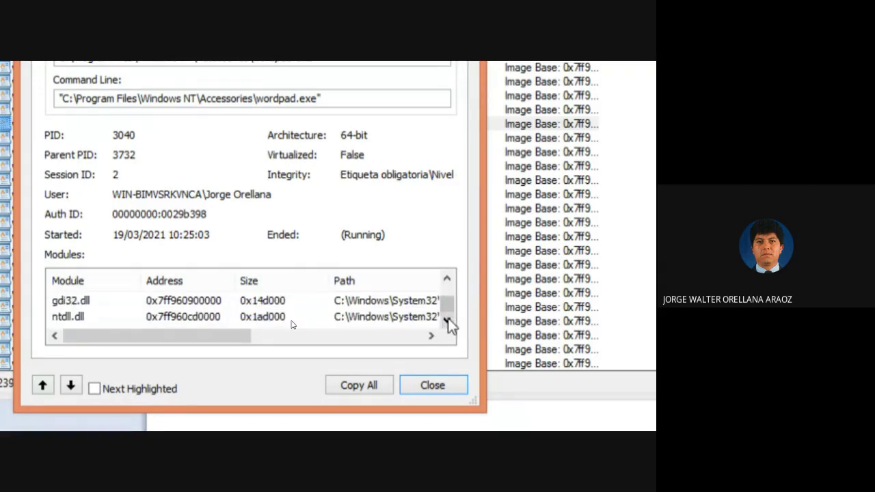
left_click(110, 305)
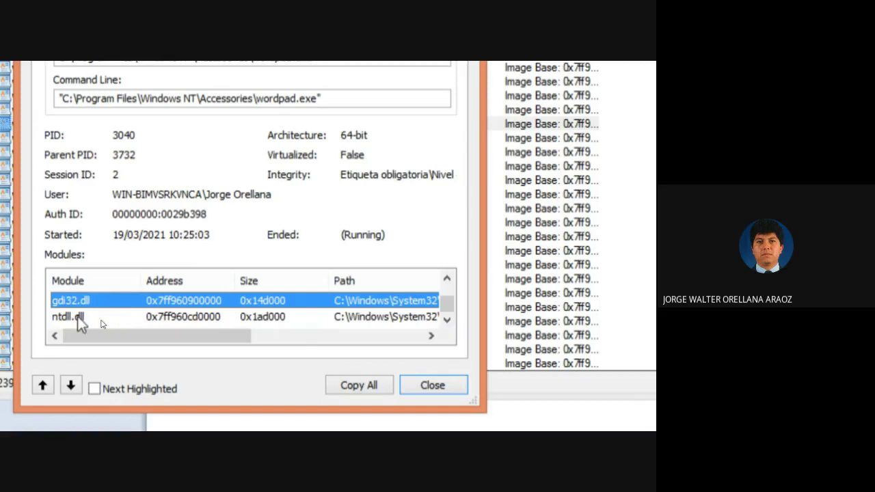
left_click(86, 319)
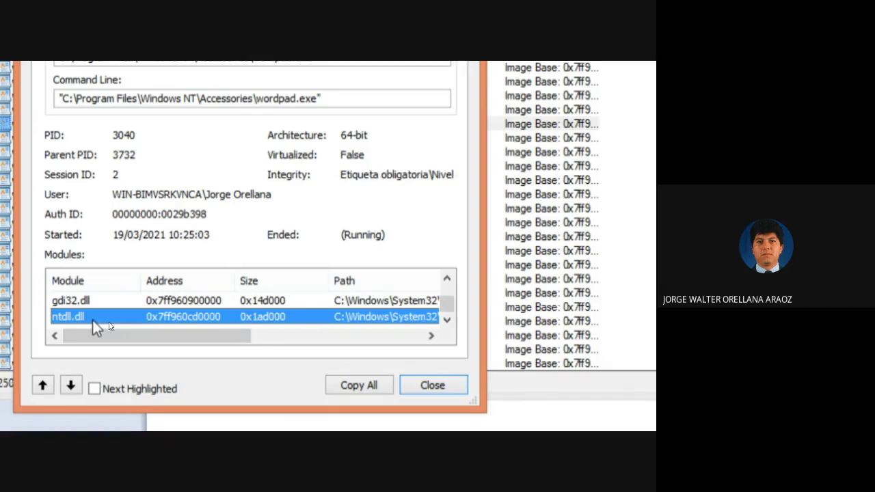
left_click(420, 398)
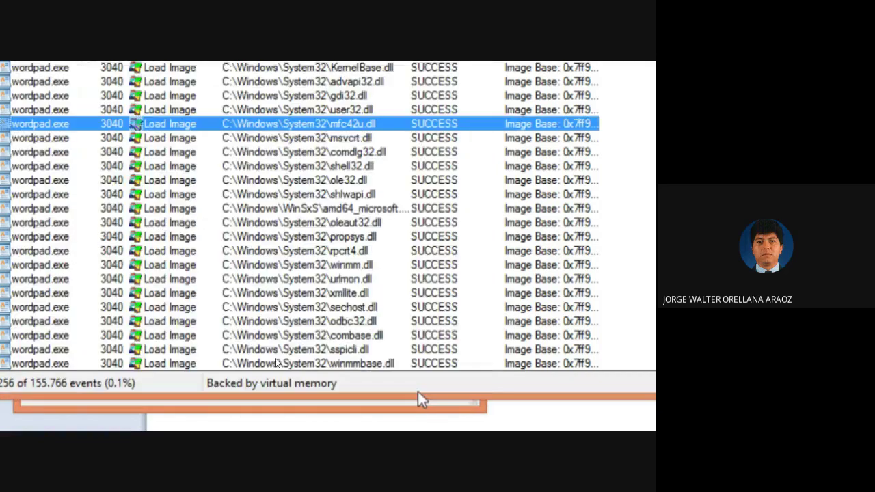
View the process details of the Explorer.EXE Thread Create event with thread ID 2128
scroll(59, 253, "up", 9)
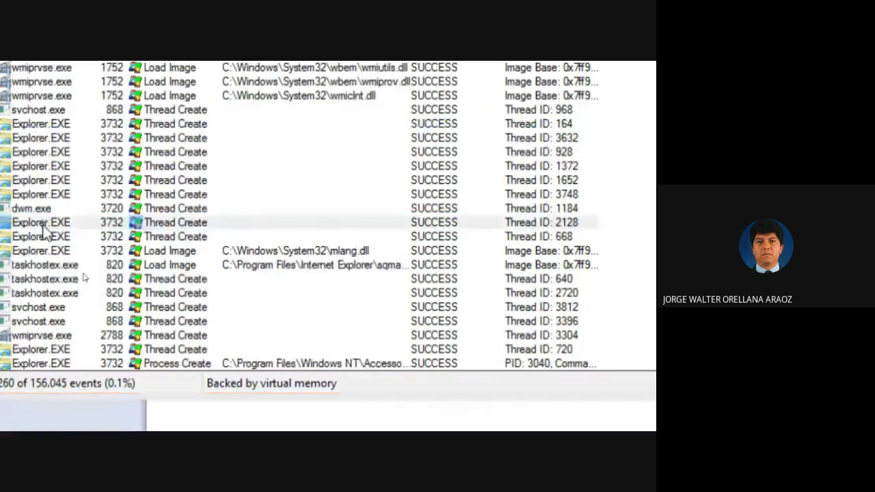
double_click(43, 224)
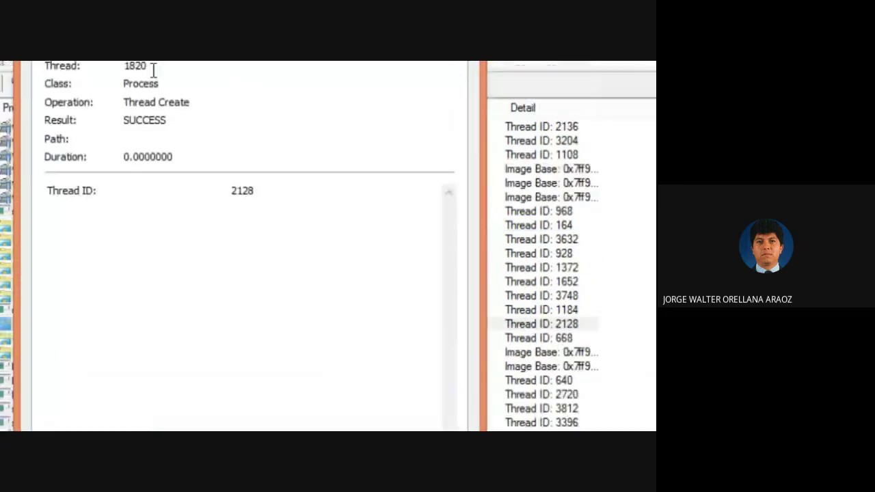
left_click(110, 83)
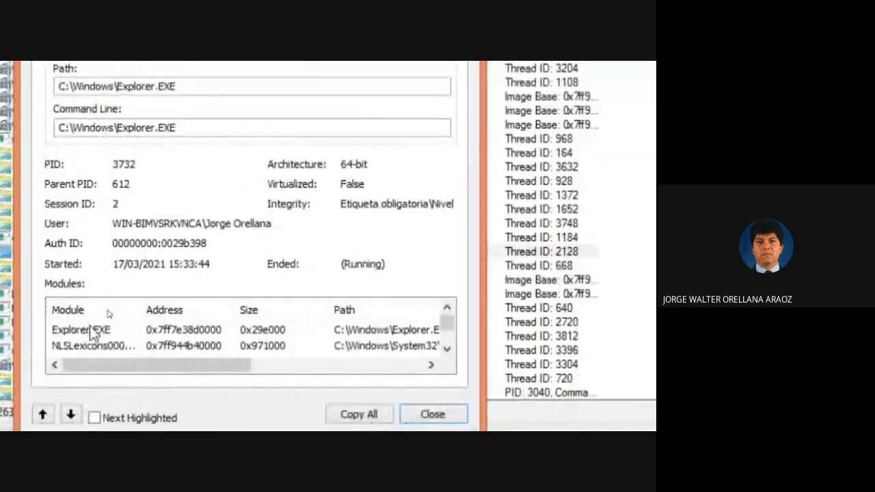
Examine the modules loaded by Explorer.EXE, from its own executable through NLSData000a.dll, msi.dll and ole32.dll to ntdll.dll
left_click(94, 331)
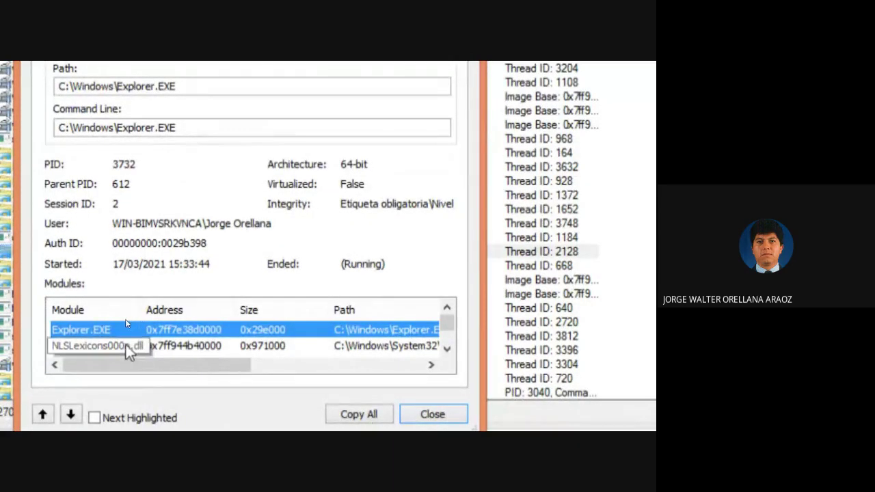
left_click(448, 349)
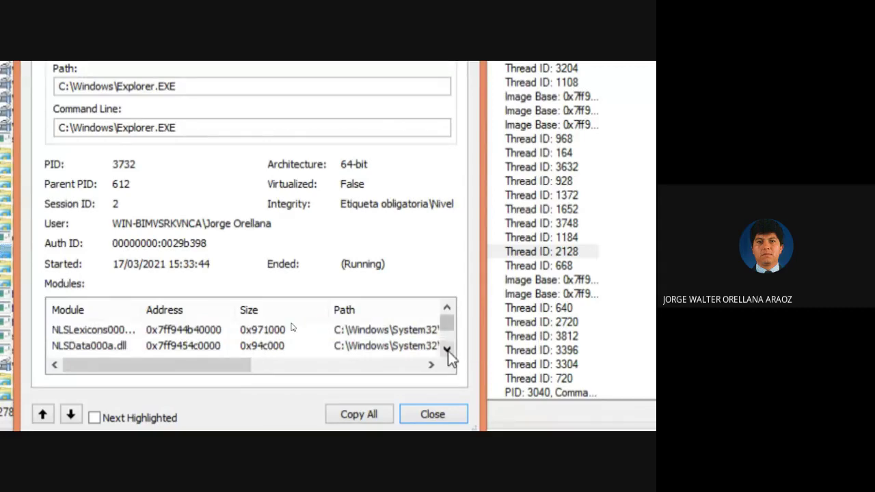
left_click(448, 349)
left_click(448, 349)
left_click(447, 349)
left_click(447, 349)
left_click(448, 349)
left_click(447, 349)
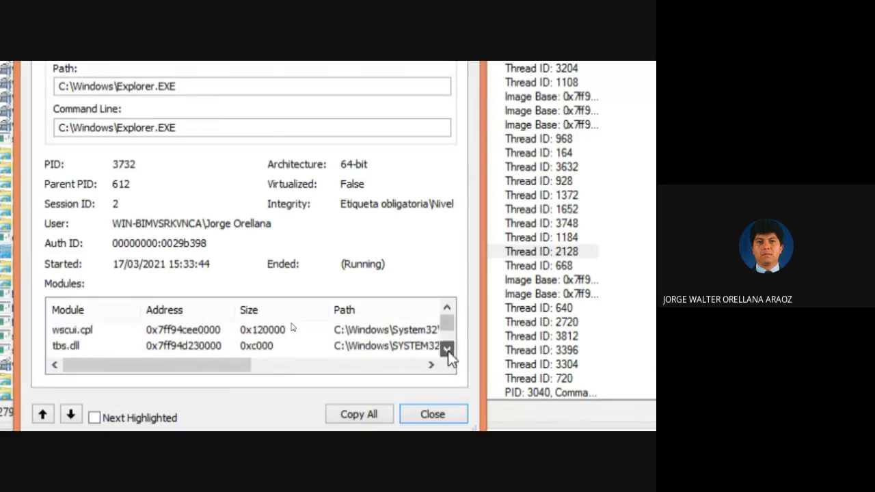
left_click(447, 349)
left_click(448, 349)
left_click(448, 349)
left_click(447, 349)
left_click(448, 349)
left_click(447, 349)
left_click(448, 349)
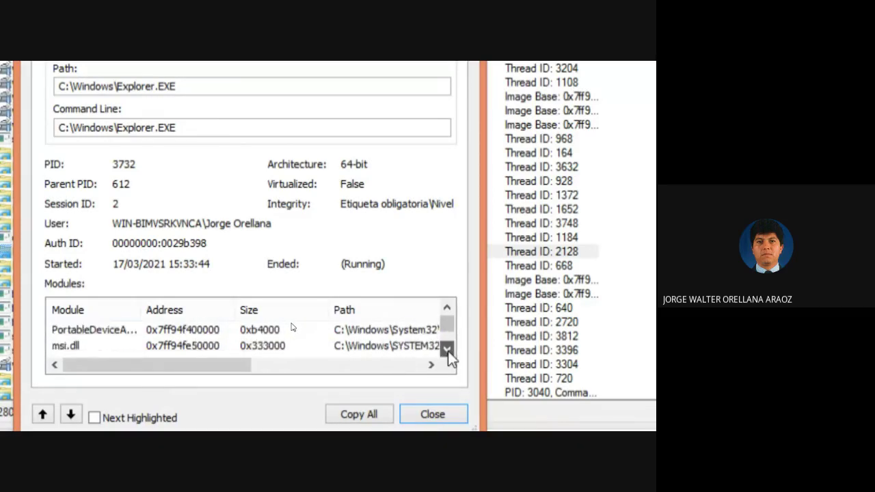
left_click(447, 349)
left_click(448, 349)
left_click(448, 349)
left_click(447, 349)
left_click(447, 349)
left_click(448, 349)
left_click(448, 349)
left_click(448, 349)
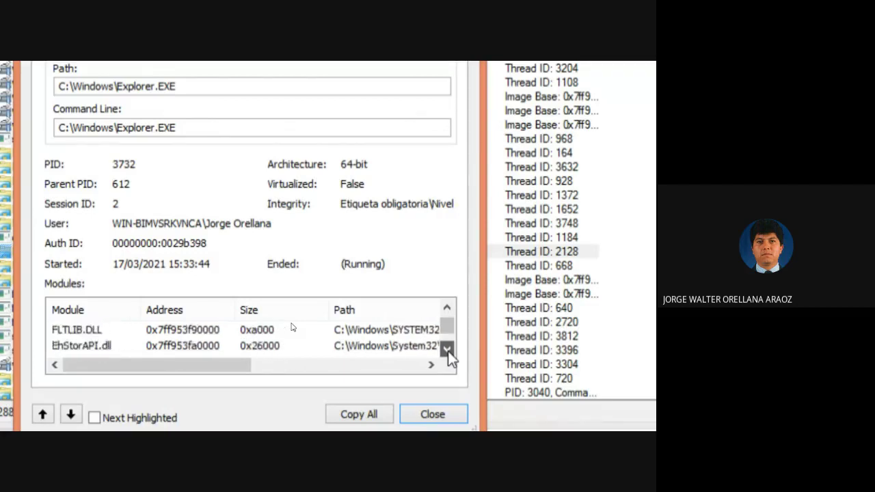
left_click(448, 349)
left_click(447, 349)
left_click(448, 349)
left_click(448, 349)
left_click(448, 349)
left_click(448, 349)
left_click(447, 349)
left_click(448, 349)
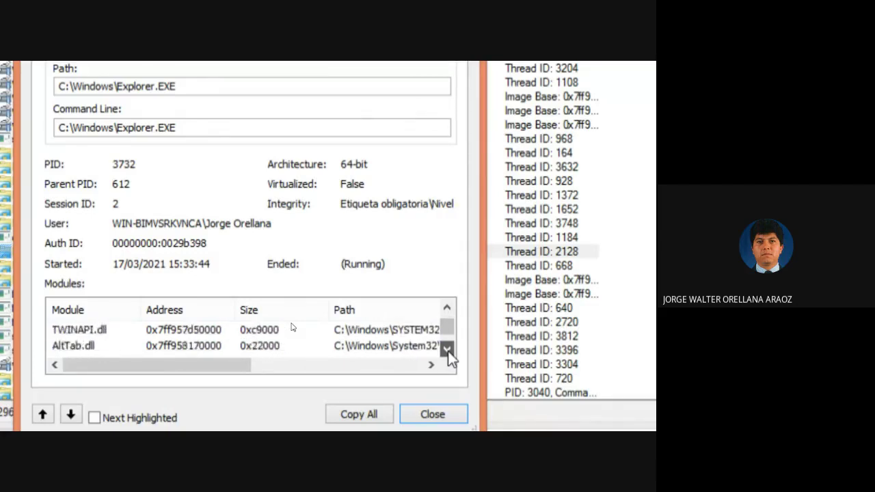
left_click(447, 349)
left_click(448, 349)
left_click(448, 349)
left_click(448, 349)
left_click(448, 349)
left_click(448, 349)
left_click(447, 349)
left_click(447, 349)
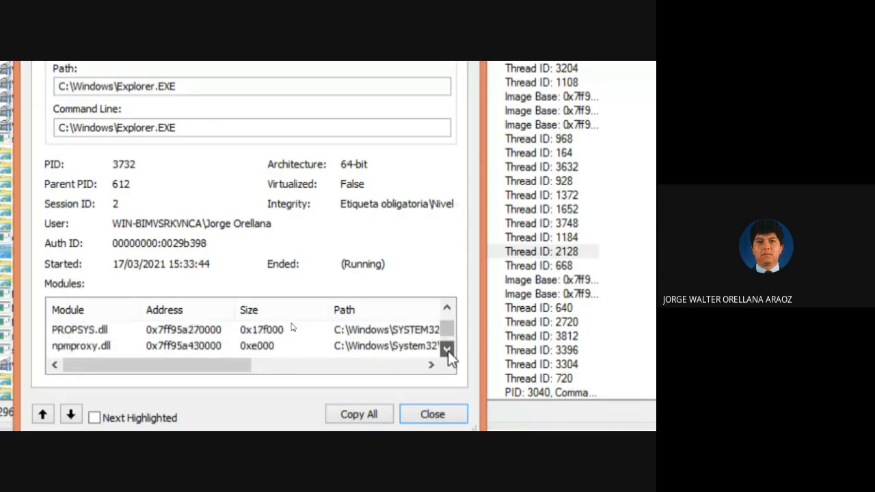
left_click(447, 350)
left_click(447, 350)
left_click(447, 350)
left_click(448, 349)
left_click(447, 349)
left_click(447, 349)
left_click(447, 349)
left_click(448, 349)
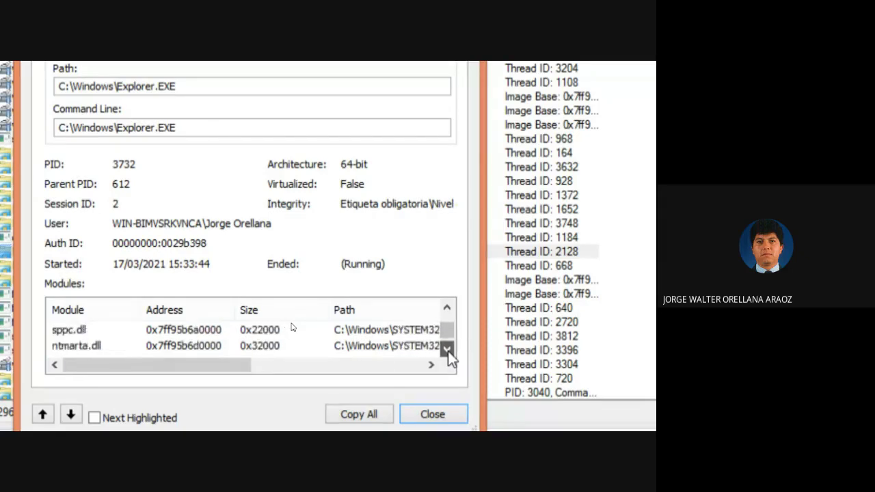
left_click(447, 350)
left_click(448, 349)
left_click(448, 350)
left_click(448, 349)
left_click(447, 349)
left_click(447, 349)
left_click(447, 349)
left_click(447, 350)
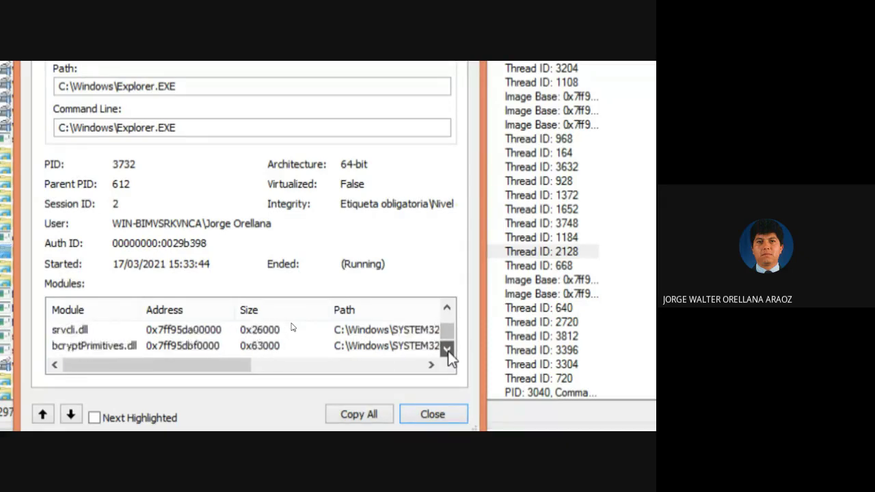
left_click(447, 349)
left_click(447, 349)
left_click(448, 350)
left_click(447, 349)
left_click(448, 349)
left_click(448, 350)
left_click(448, 349)
left_click(447, 349)
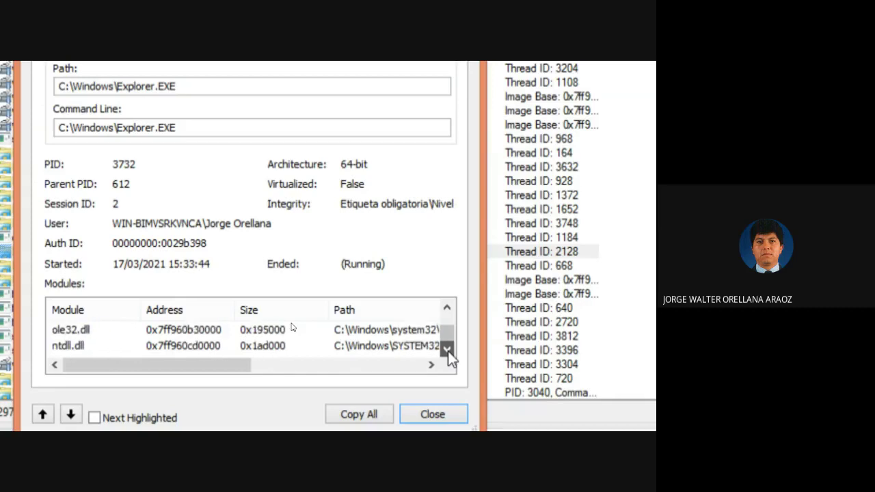
left_click(85, 345)
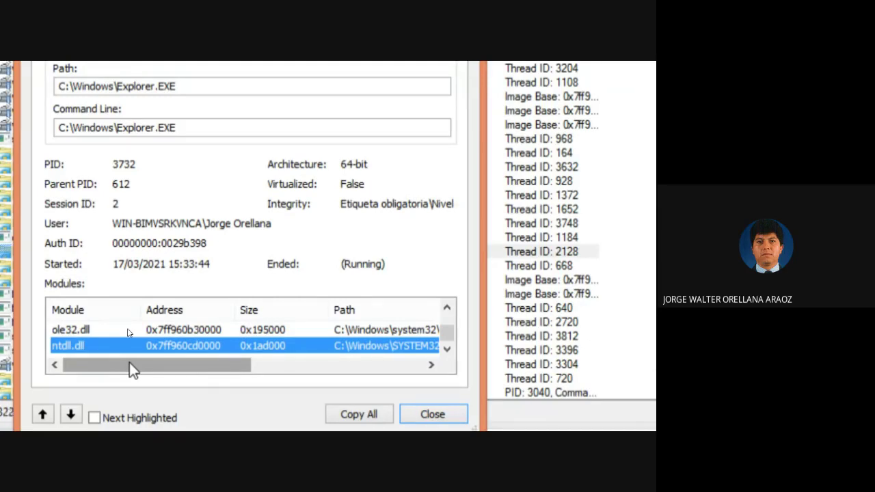
Close the Explorer.EXE event properties, Process Monitor and the WordPad document
left_click(425, 419)
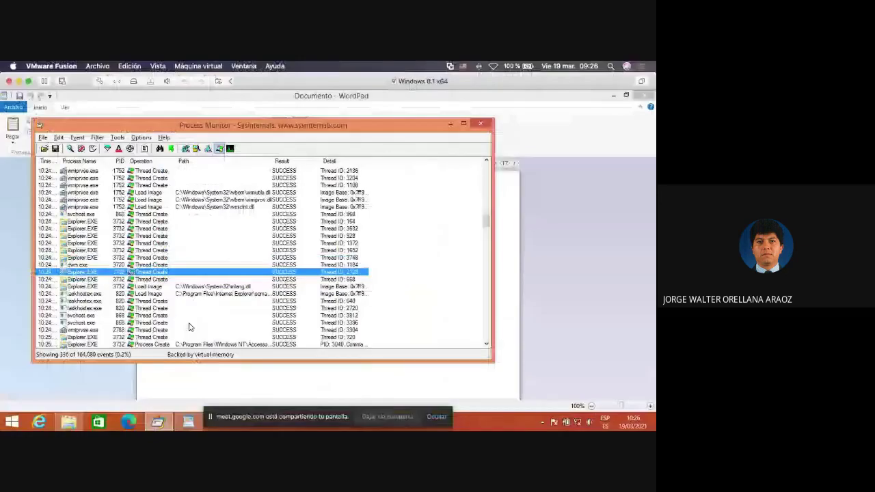
double_click(40, 127)
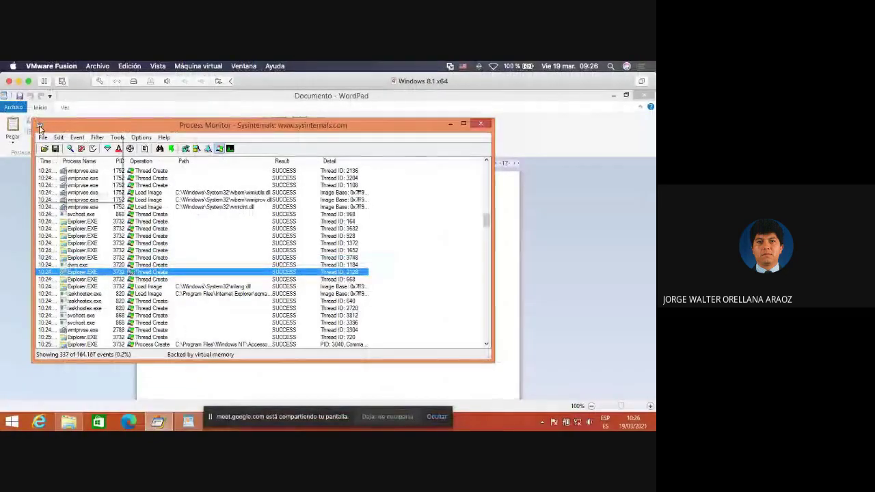
double_click(6, 97)
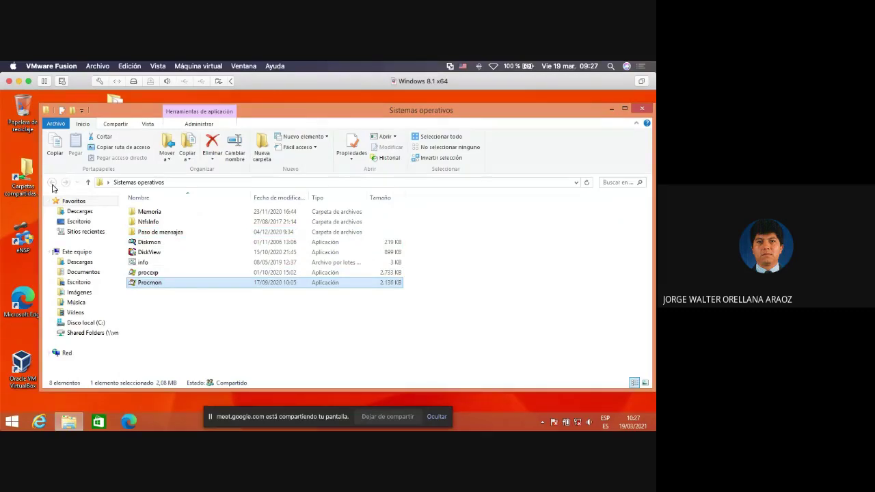
Go to the System32 folder inside Windows on the local disk (C:)
left_click(96, 323)
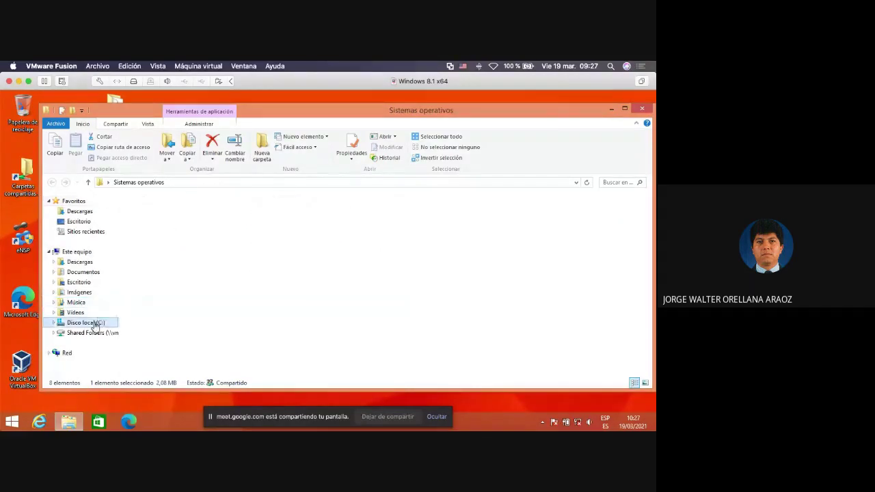
double_click(147, 280)
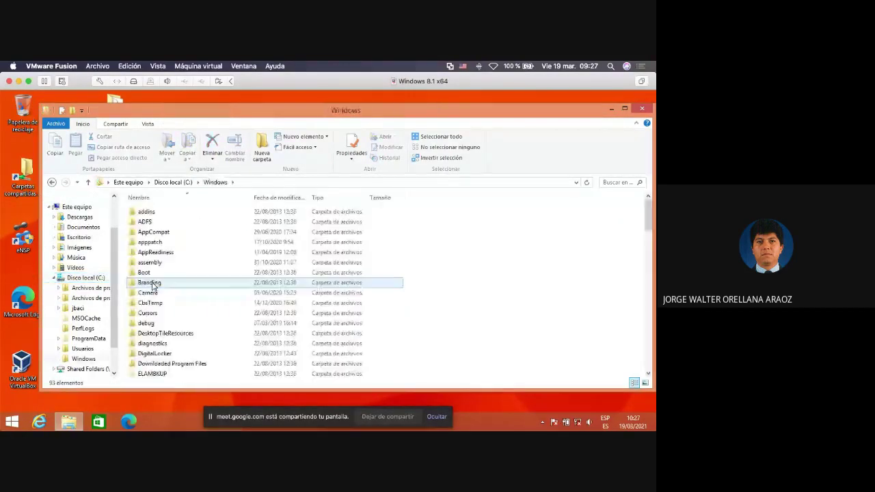
scroll(168, 322, "down", 9)
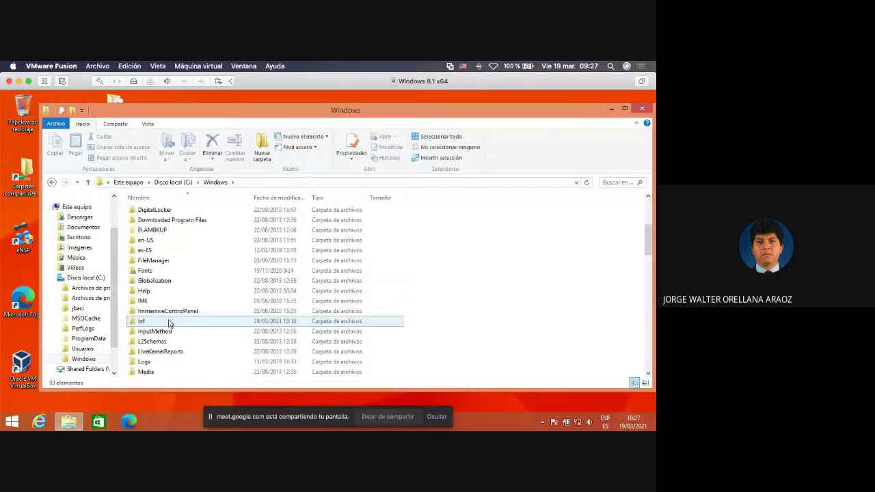
scroll(168, 322, "down", 6)
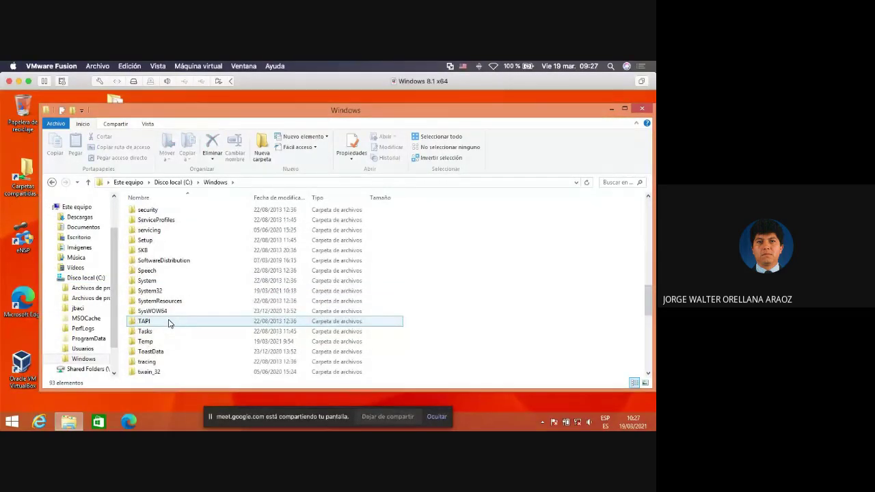
double_click(162, 291)
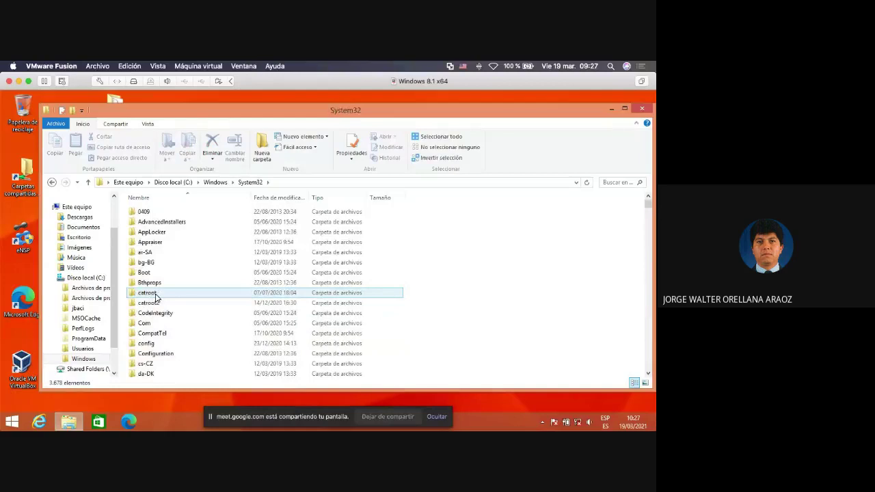
Look through the System32 files for hal.dll
left_click(155, 293)
key("h")
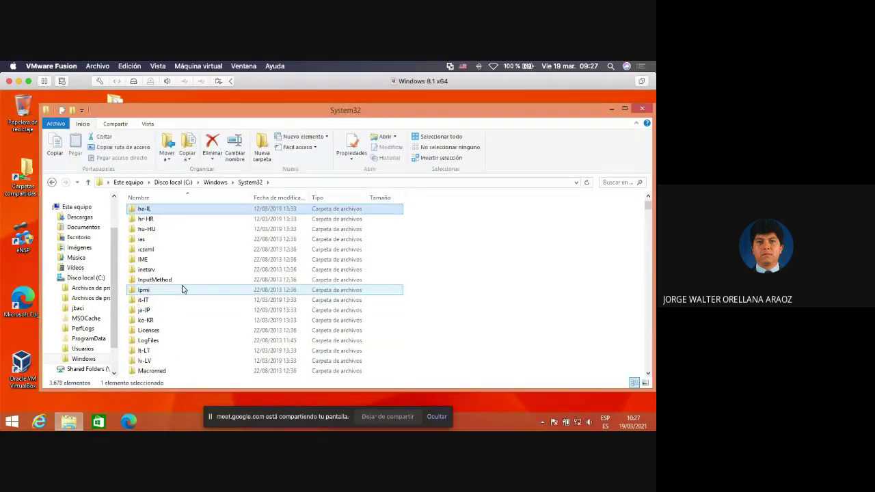
scroll(182, 289, "down", 20)
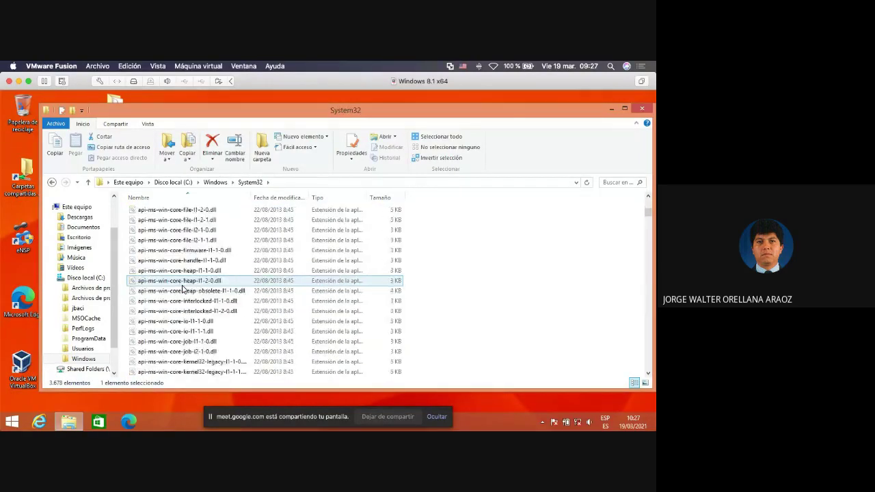
scroll(182, 290, "down", 20)
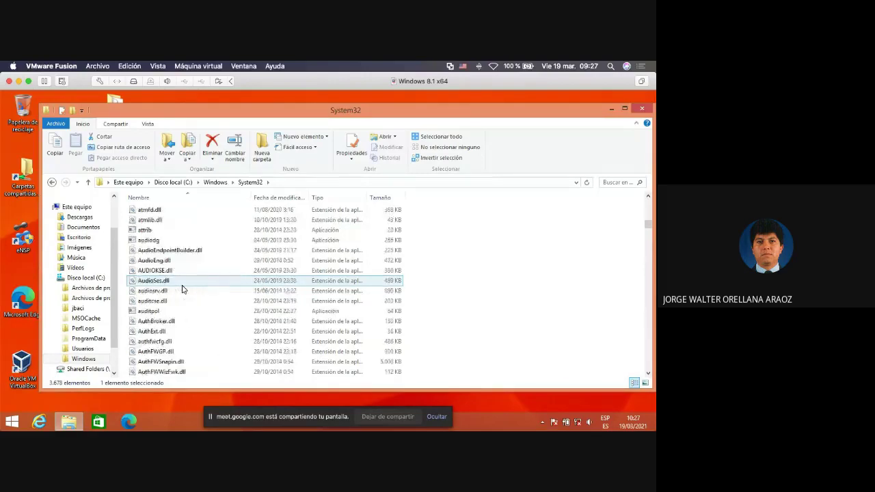
scroll(181, 290, "down", 20)
scroll(183, 289, "down", 20)
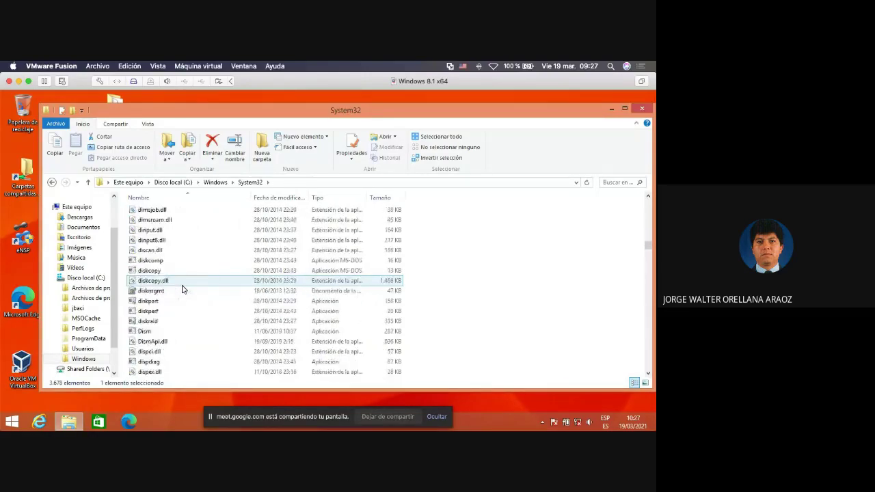
scroll(183, 289, "down", 20)
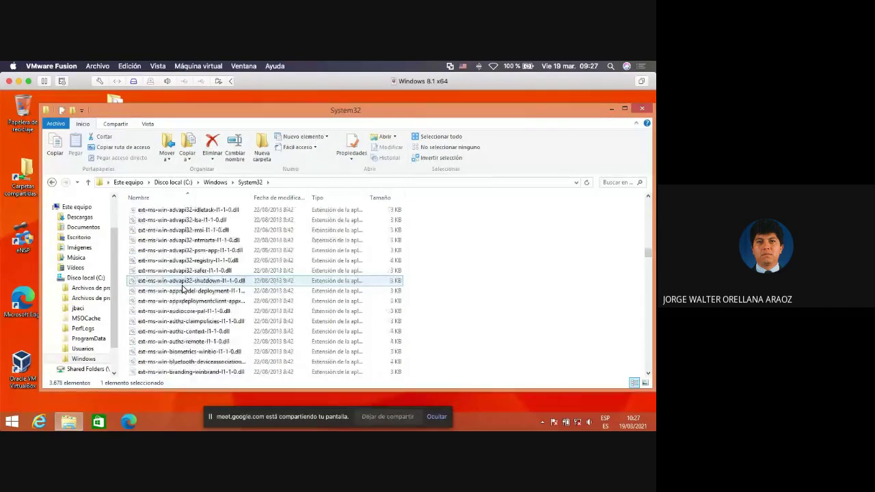
scroll(183, 289, "down", 20)
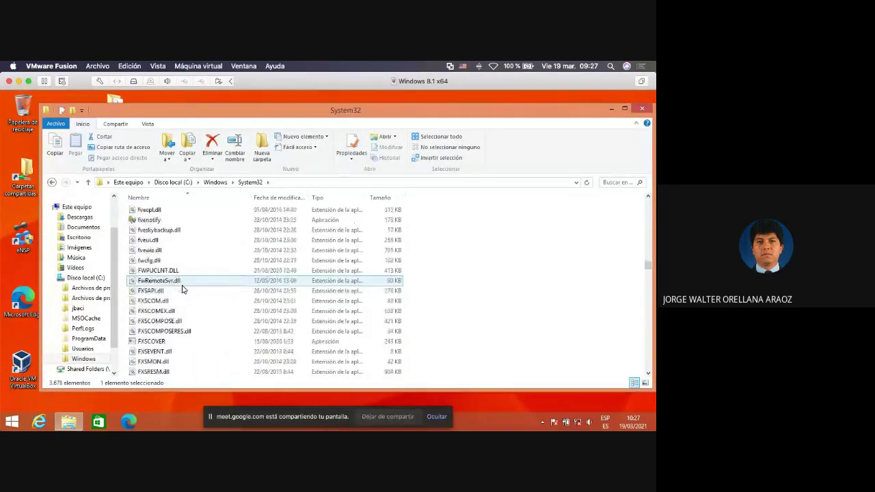
scroll(182, 289, "down", 20)
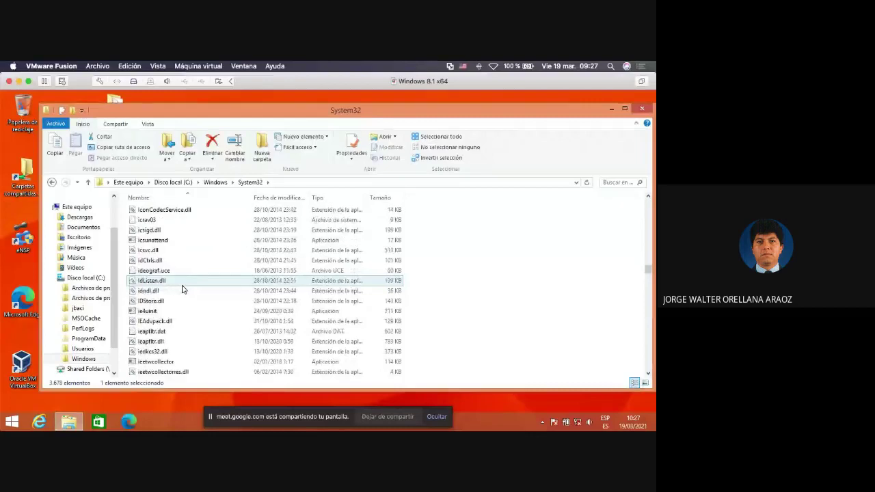
scroll(182, 289, "up", 15)
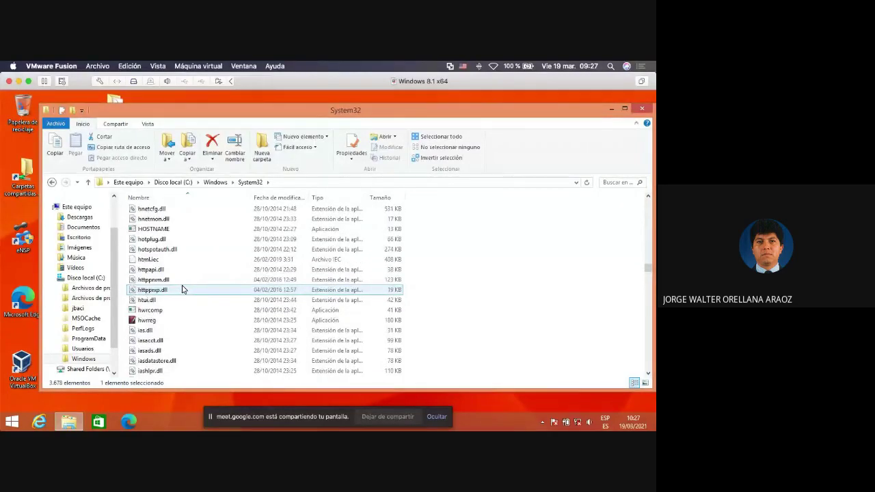
scroll(182, 289, "up", 10)
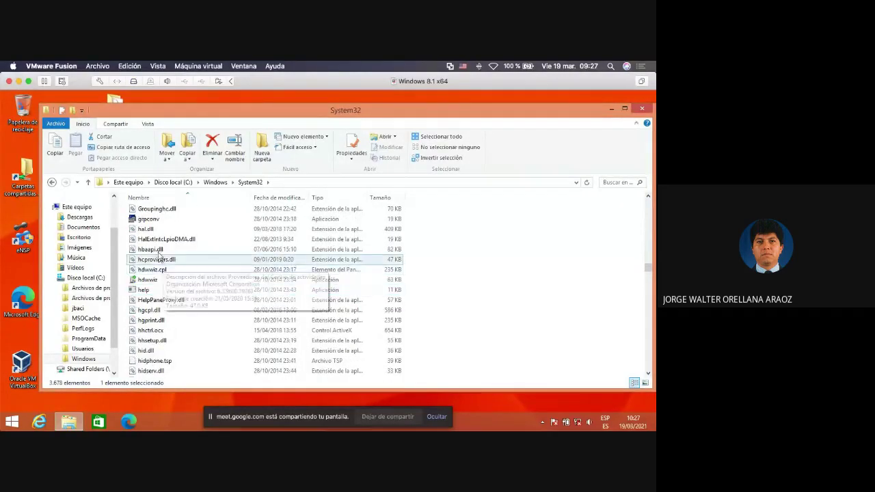
View the general and detailed file properties of hal.dll and close them
left_click(148, 230)
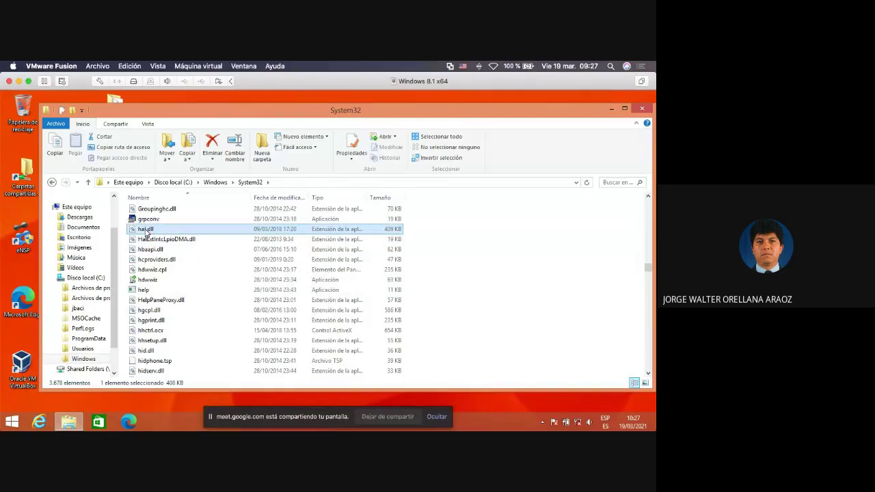
right_click(148, 230)
left_click(194, 366)
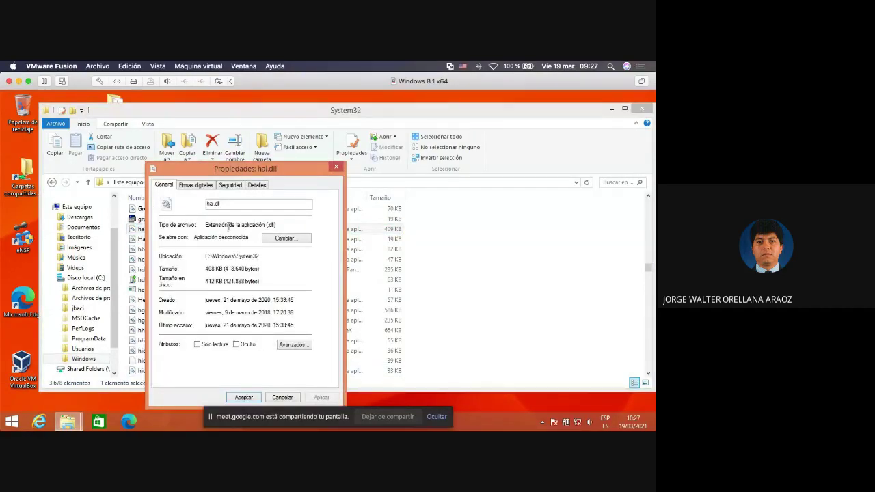
left_click(261, 187)
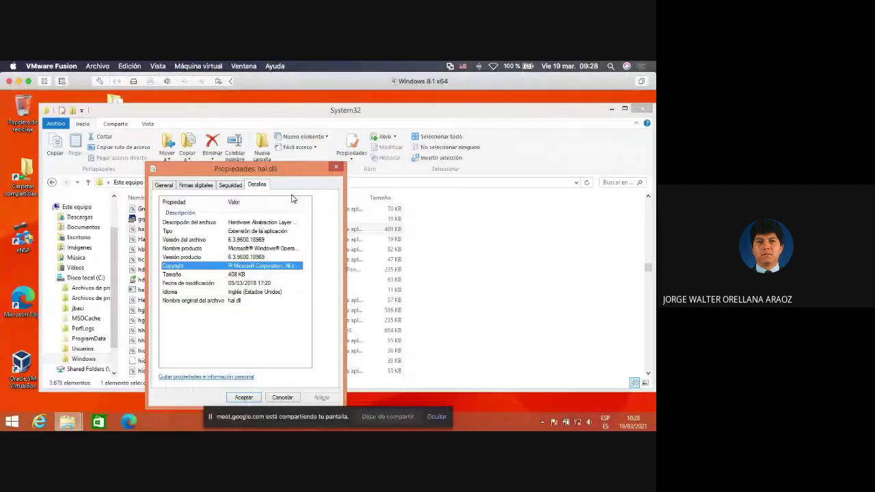
left_click(335, 167)
Look through the System32 files starting with N for ntdll.dll
left_click(154, 321)
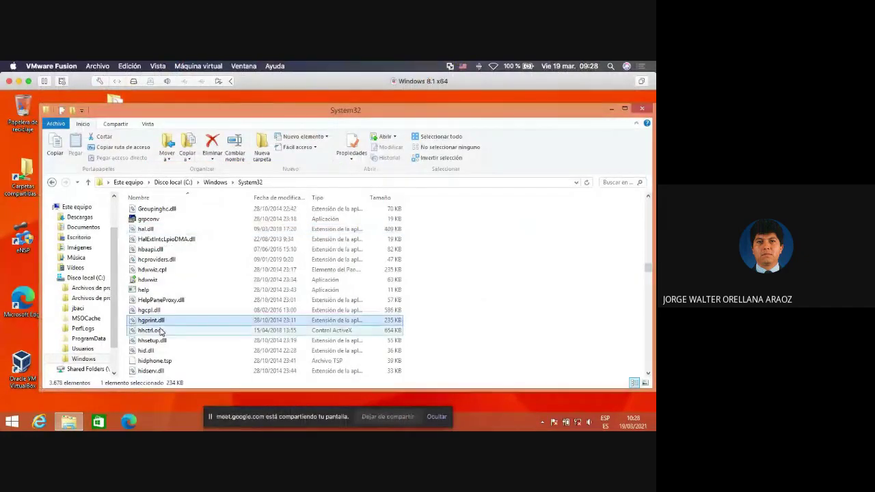
key("n")
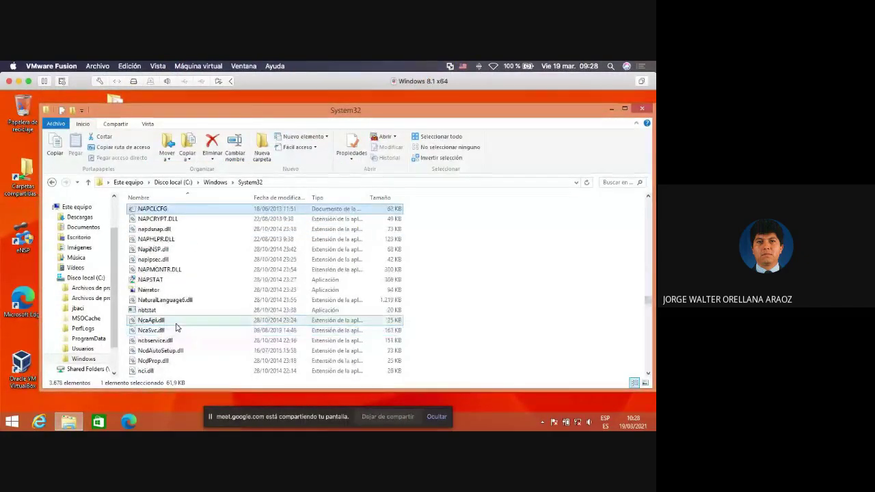
scroll(183, 326, "down", 8)
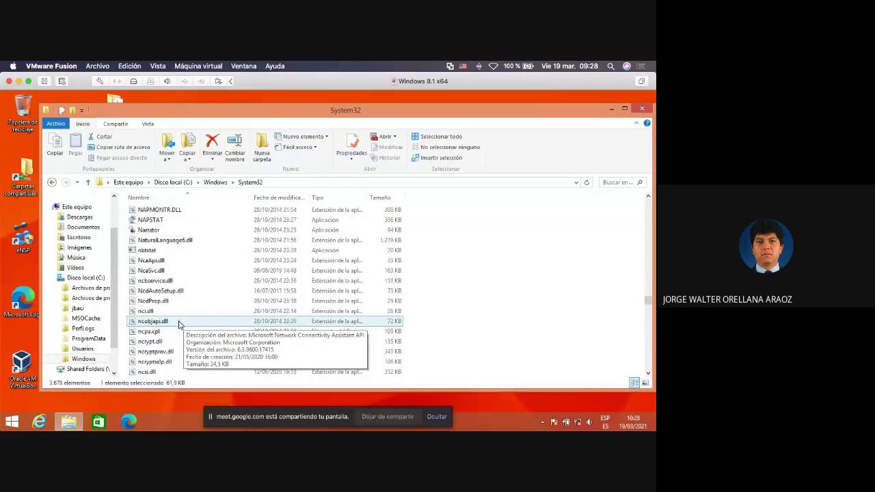
scroll(179, 325, "down", 1)
scroll(179, 325, "down", 13)
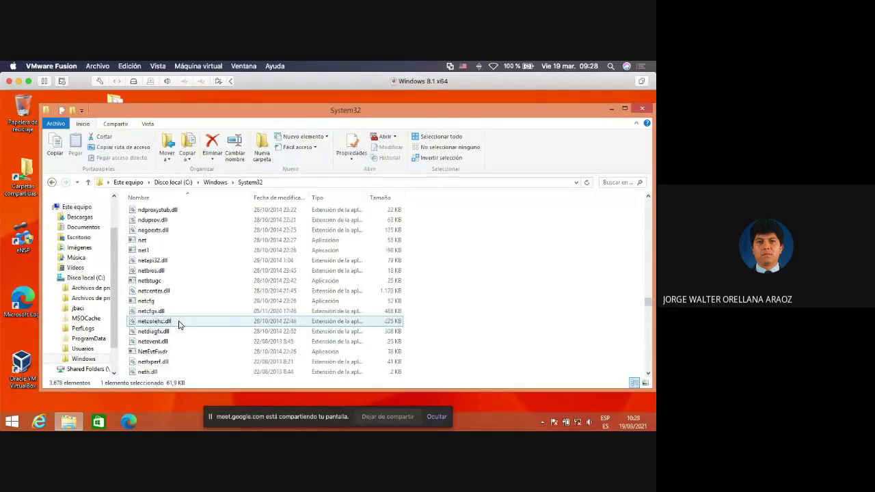
scroll(180, 326, "down", 10)
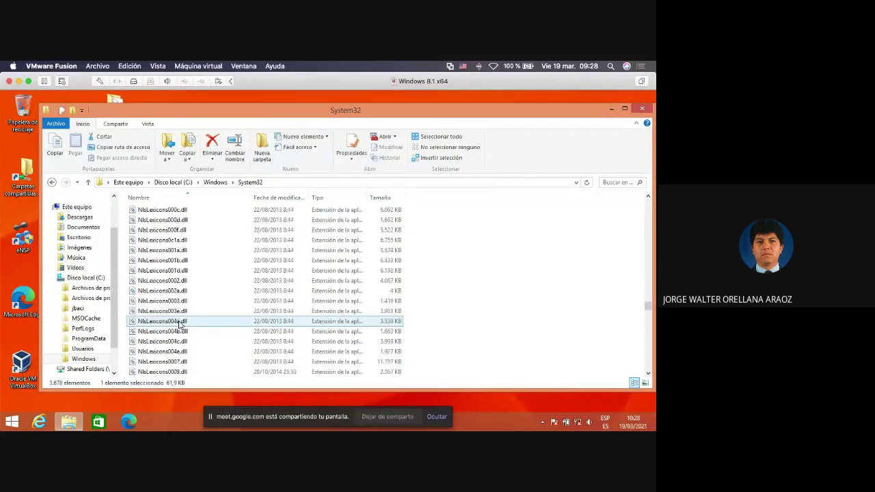
scroll(180, 325, "up", 8)
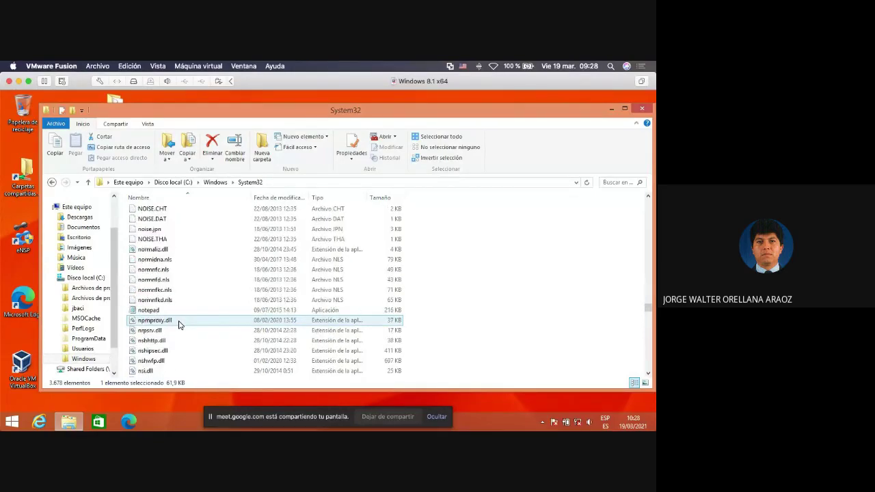
scroll(180, 325, "up", 2)
scroll(179, 325, "down", 4)
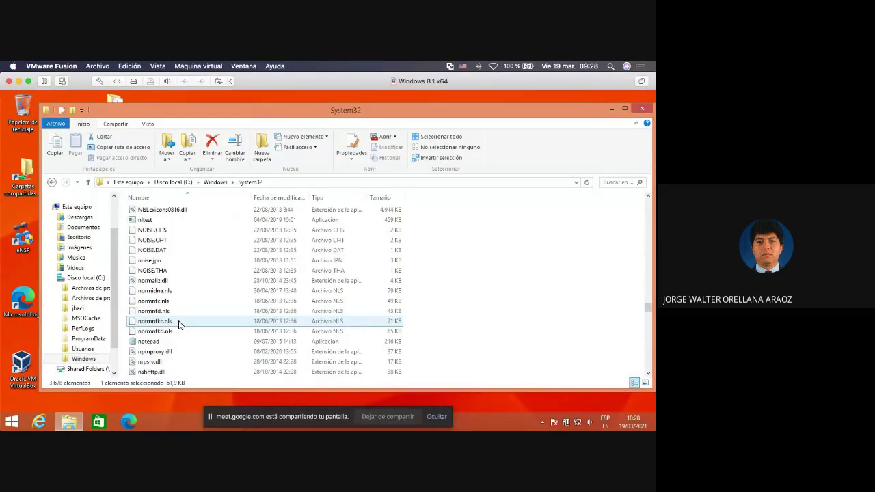
scroll(180, 325, "down", 2)
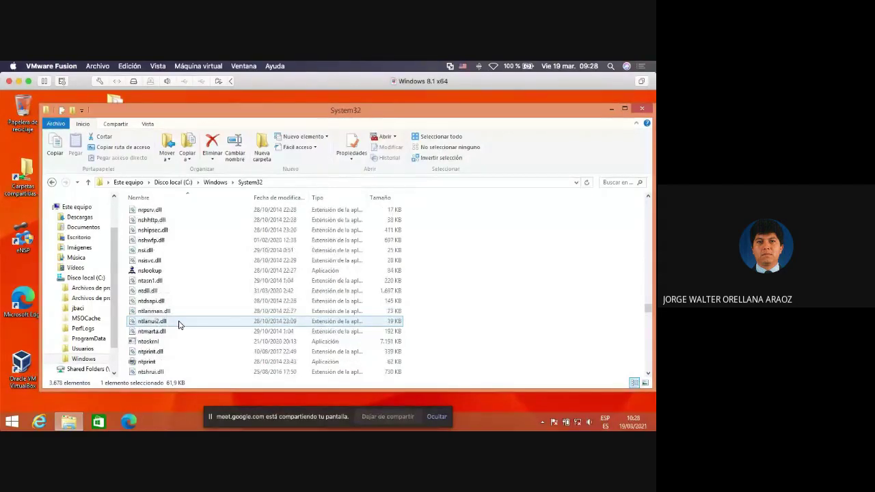
View the detailed file properties of ntdll.dll and close them
double_click(147, 290)
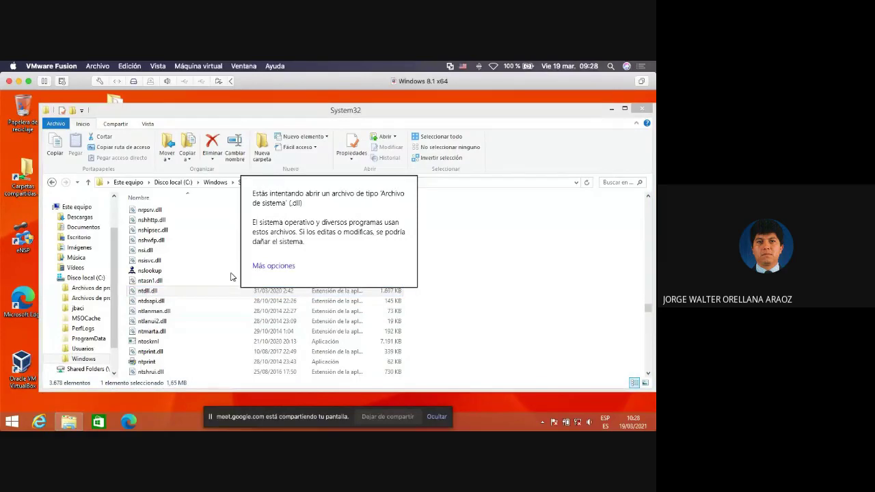
left_click(182, 289)
right_click(183, 290)
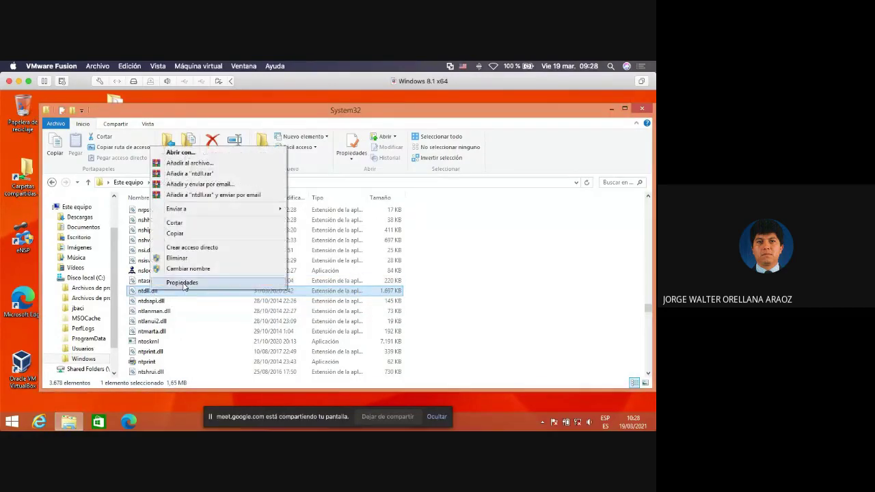
left_click(183, 282)
left_click(261, 184)
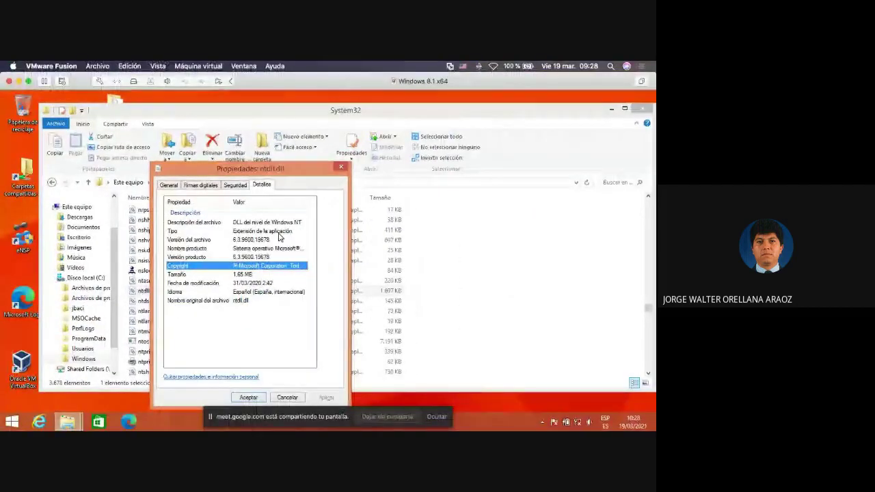
left_click(341, 167)
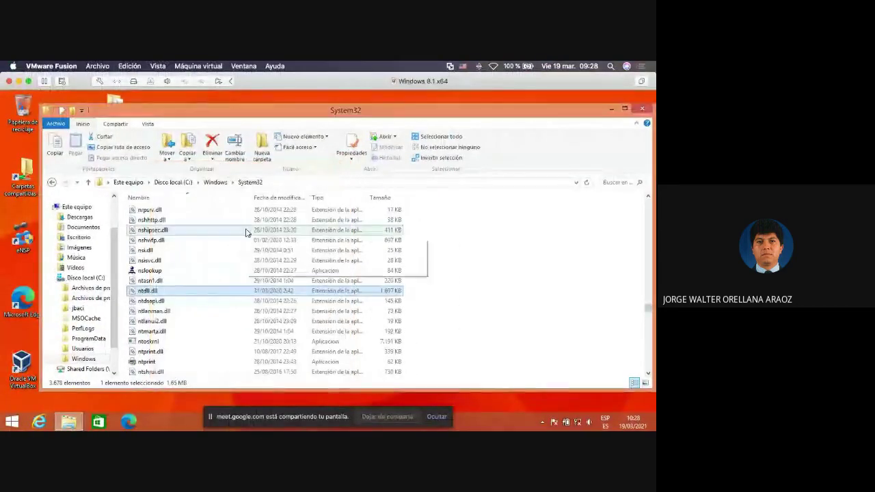
mouse_move(246, 233)
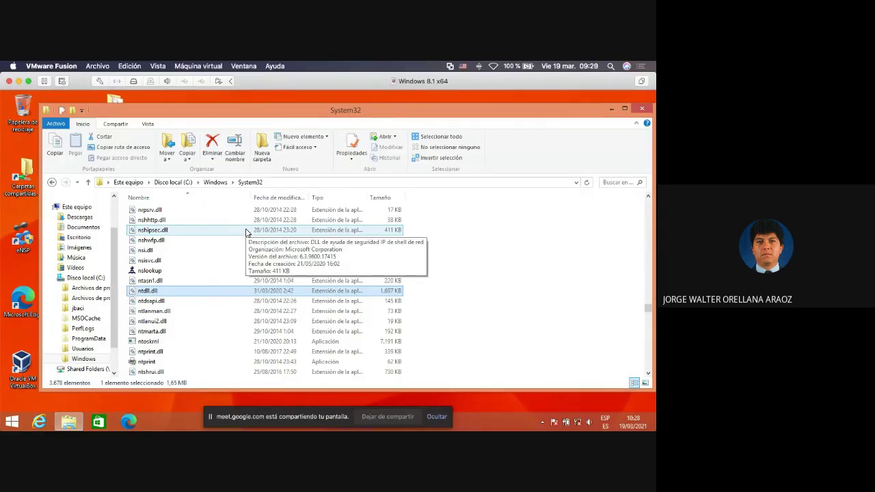
Switch to Evolucion SO.pdf in Preview and follow its Tanenbaum-Torvalds debate link to the web page in Chrome
mouse_move(2, 62)
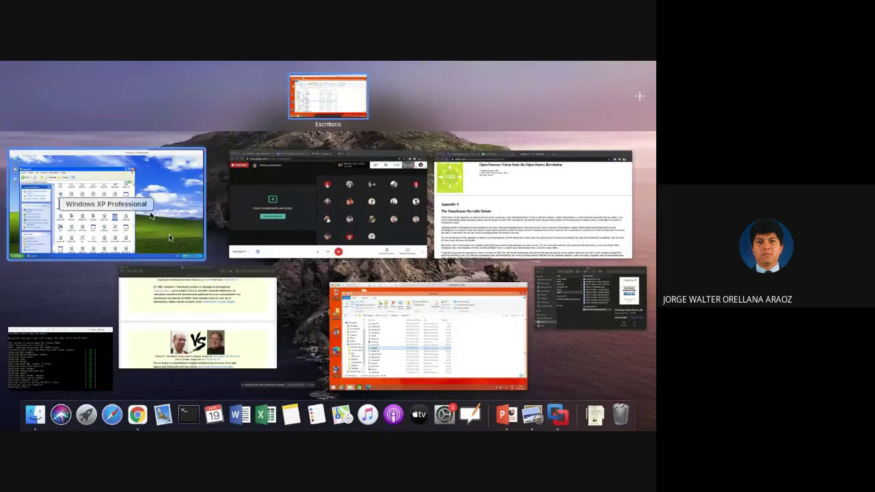
left_click(265, 301)
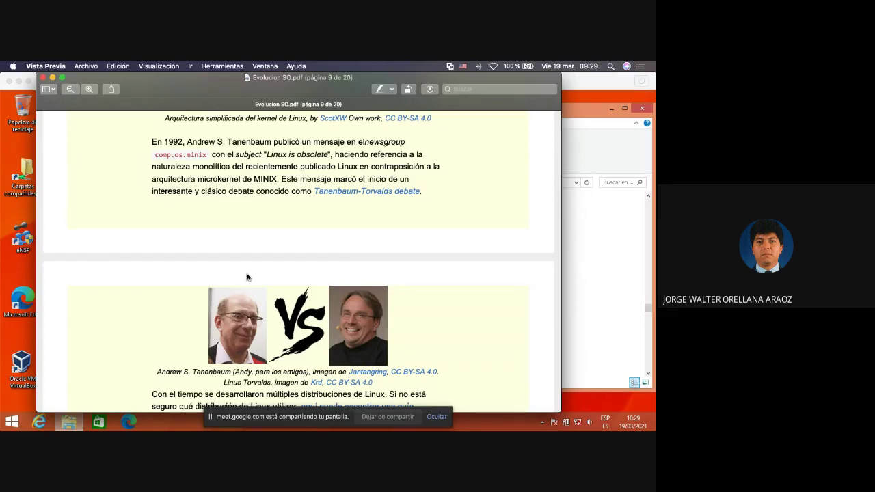
scroll(338, 195, "down", 1)
left_click(340, 192)
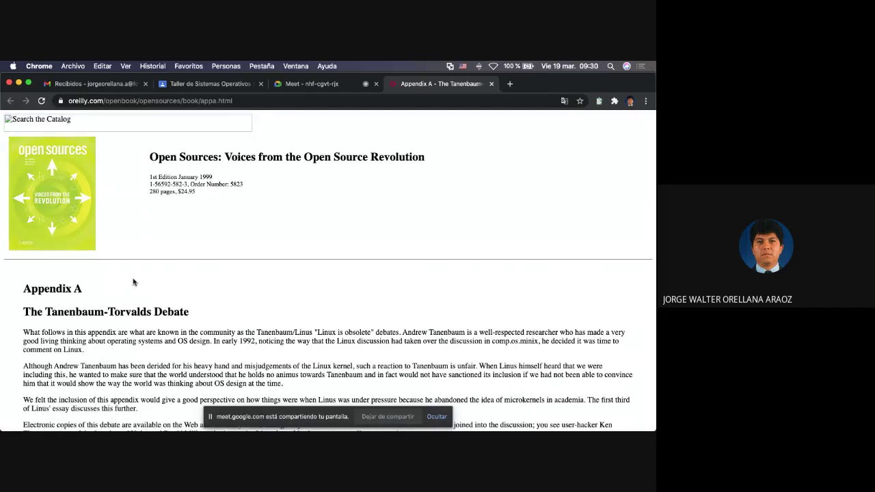
Read the start of the Tanenbaum-Torvalds Debate appendix, highlighting the subject "LINUX is obsolete" and part of the message's first sentence
scroll(133, 281, "down", 5)
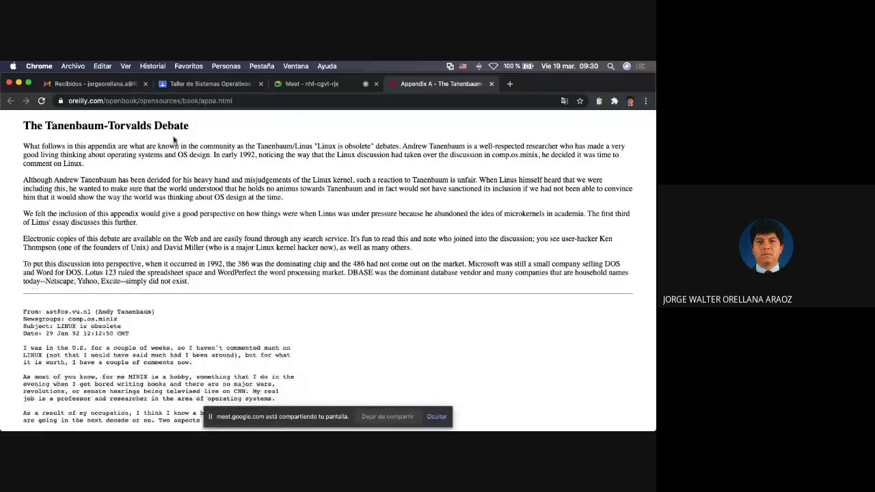
scroll(150, 273, "down", 4)
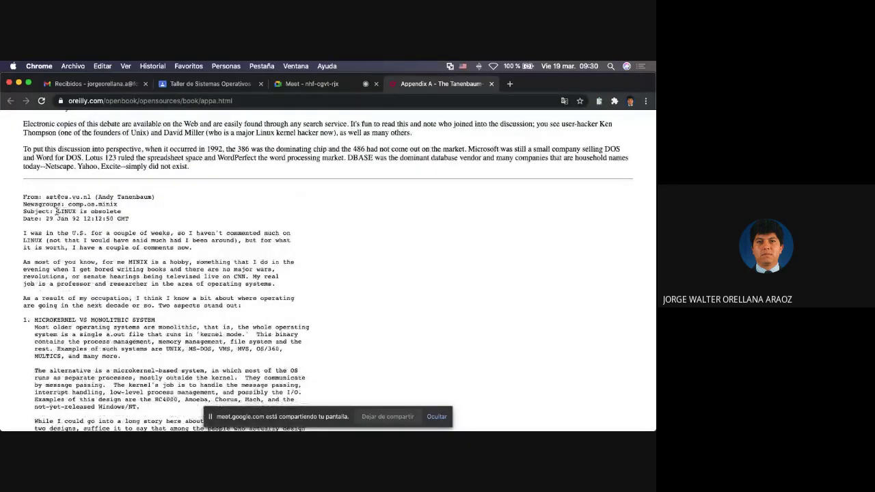
left_click_drag(58, 211, 123, 215)
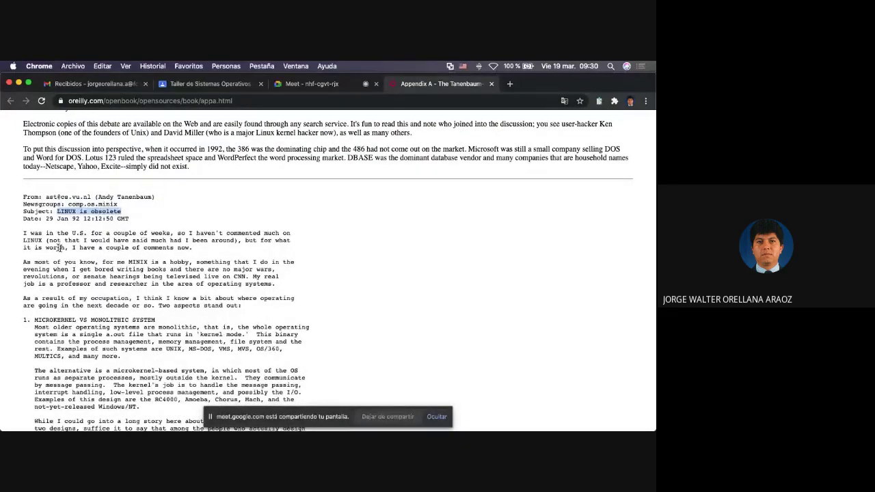
left_click_drag(28, 233, 182, 233)
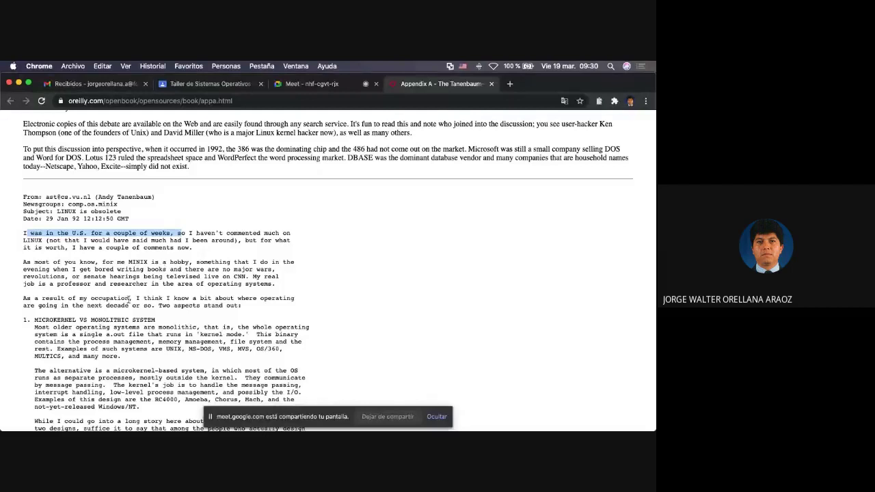
Highlight the text from the heading "MICROKERNEL VS MONOLITHIC SYSTEM" into the paragraph on the merits of the two designs, and enlarge it
scroll(129, 299, "down", 3)
scroll(128, 300, "down", 1)
left_click_drag(34, 229, 110, 351)
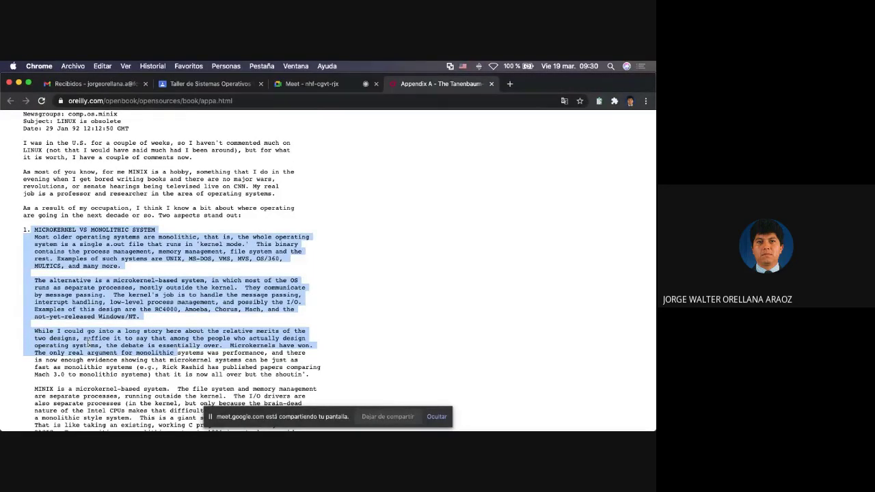
scroll(88, 343, "up", 3)
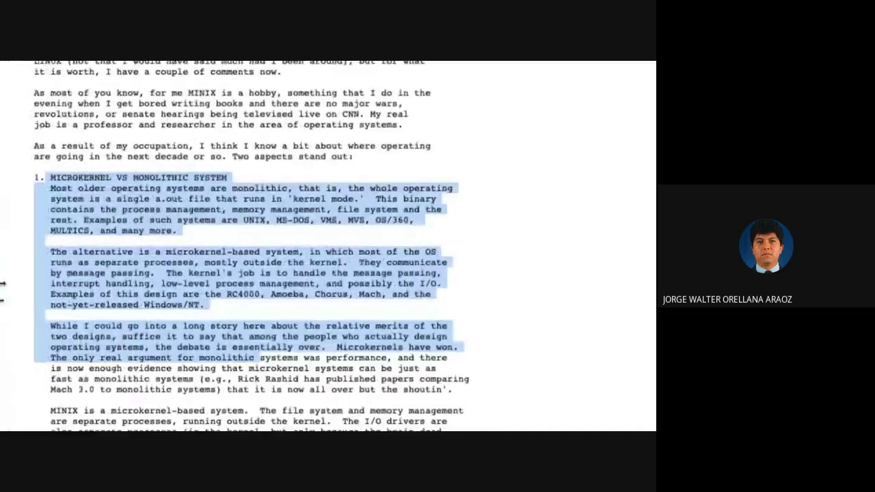